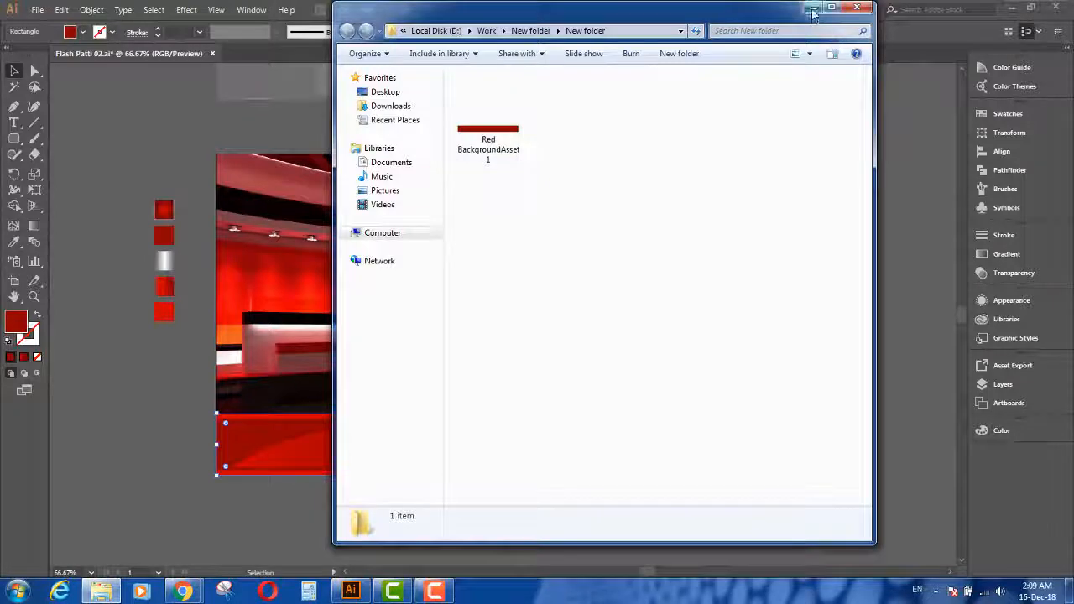
Export the white shining line along the red bar's upper edge as a 1x PNG with the prefix "Shining Line".
left_click(813, 8)
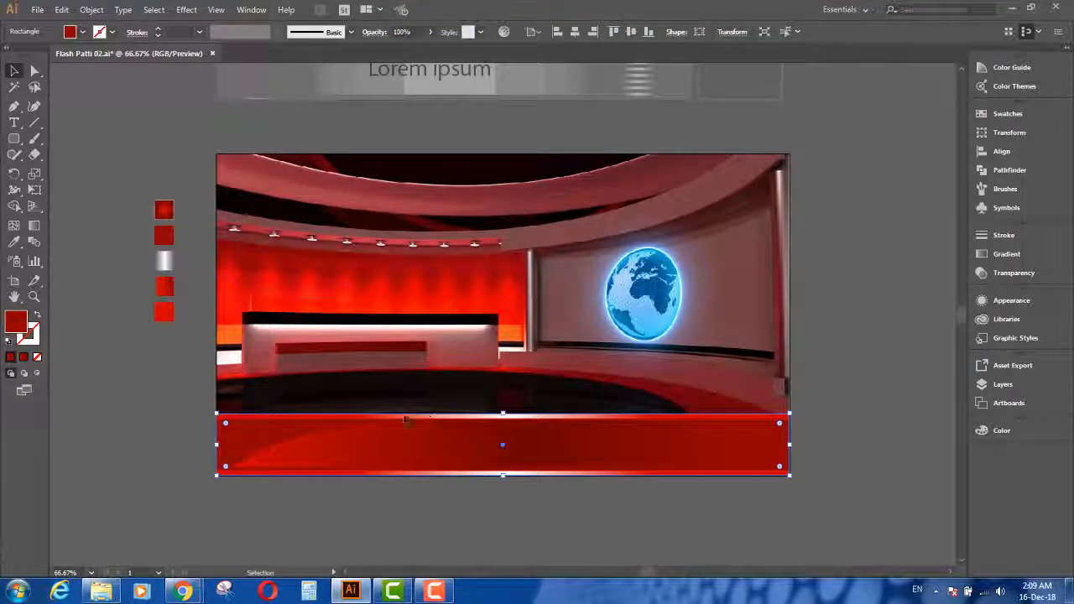
left_click(409, 415)
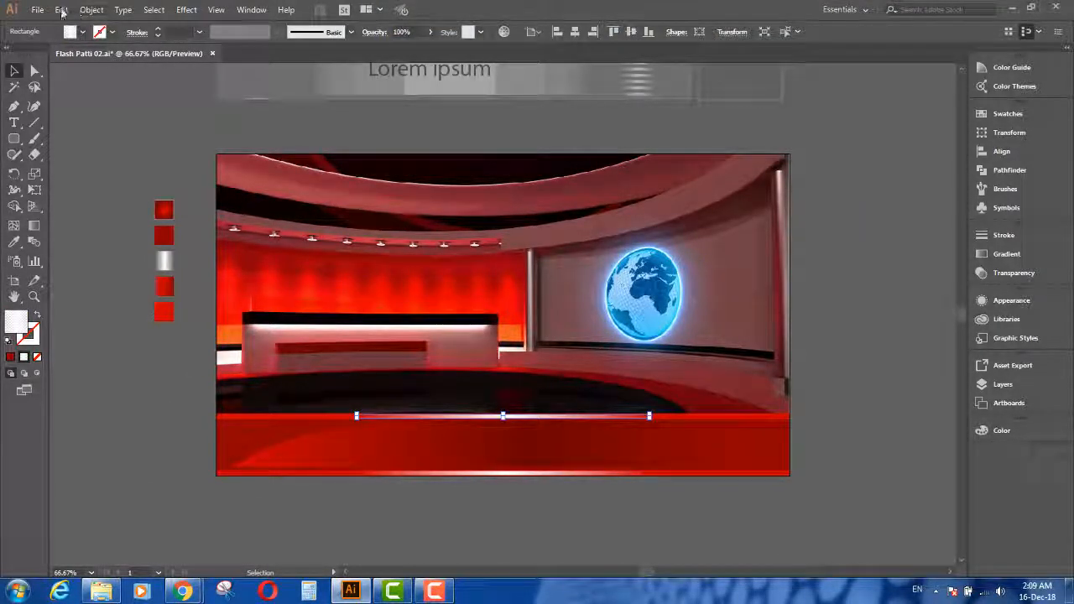
left_click(35, 10)
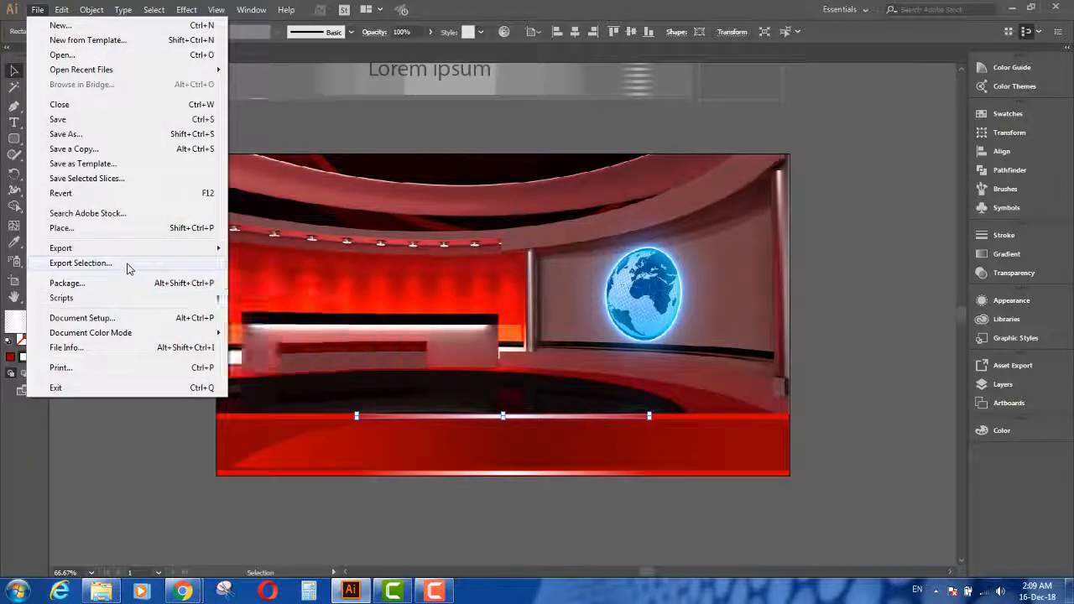
left_click(126, 265)
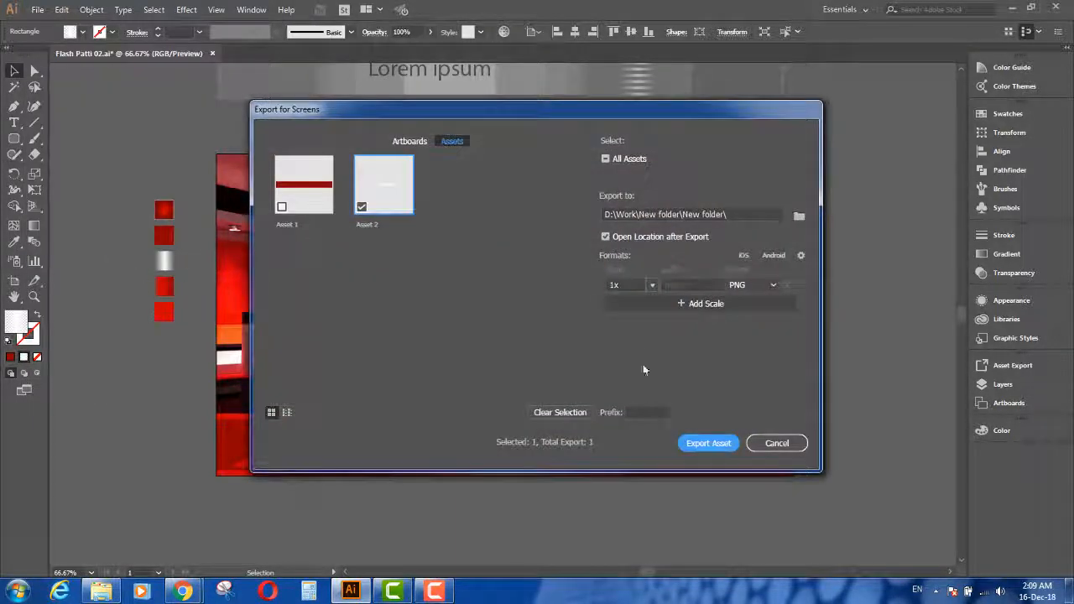
left_click(647, 412)
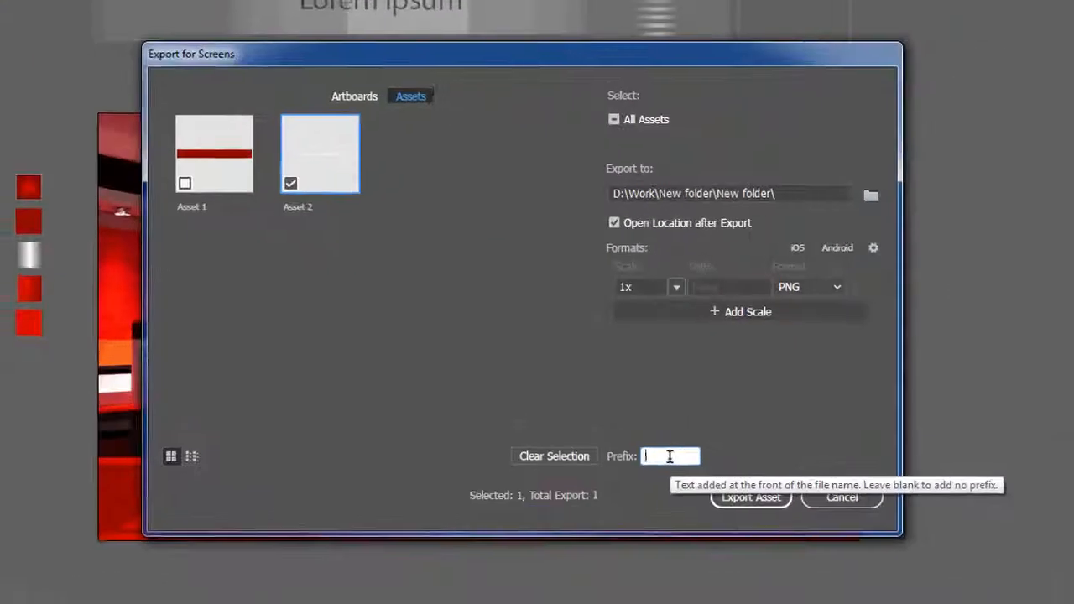
type("Sh")
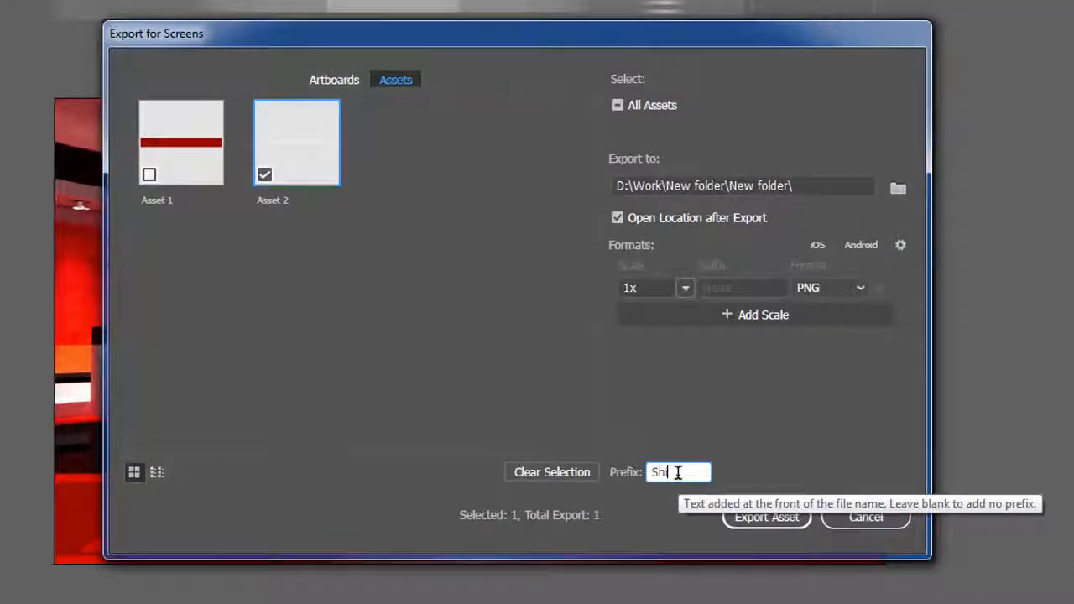
type("ining Line")
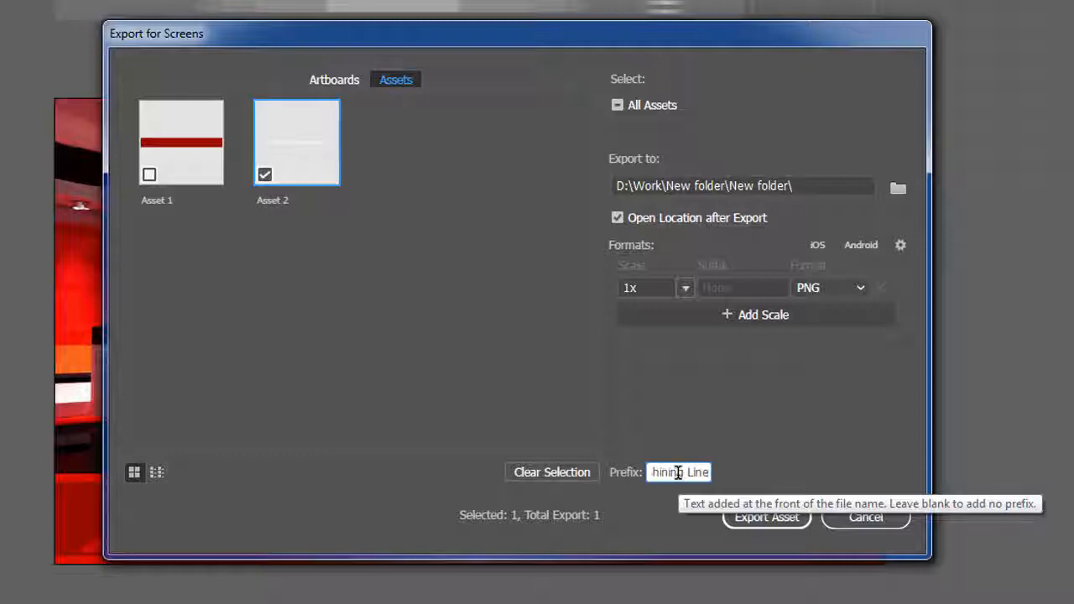
left_click(774, 517)
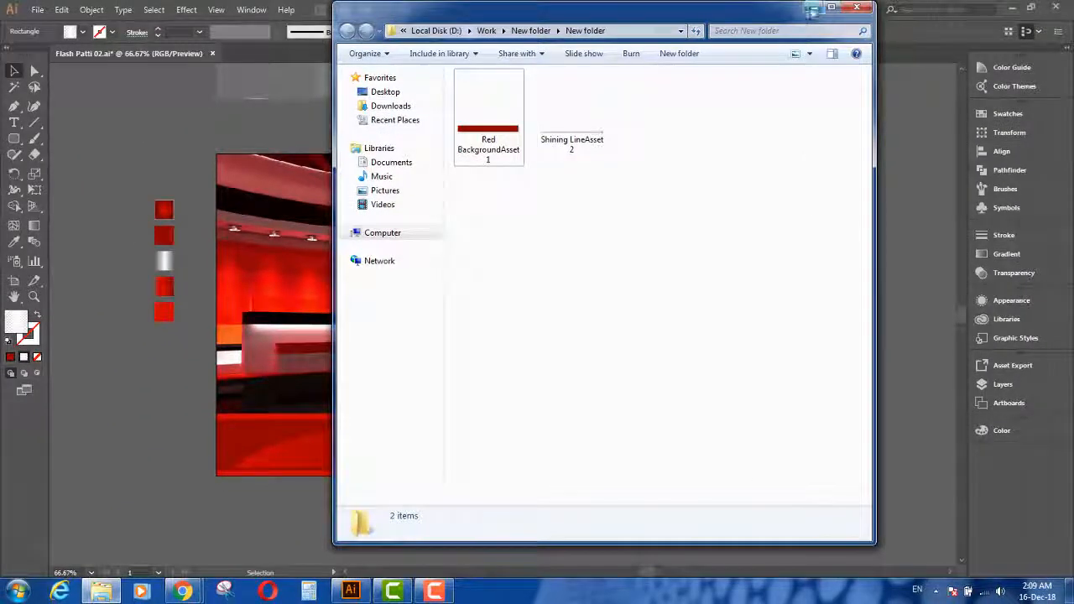
left_click(812, 9)
Export the curved dark-red gradient shape inside the bar as a 1x PNG with the prefix "Shadow".
left_click(336, 453)
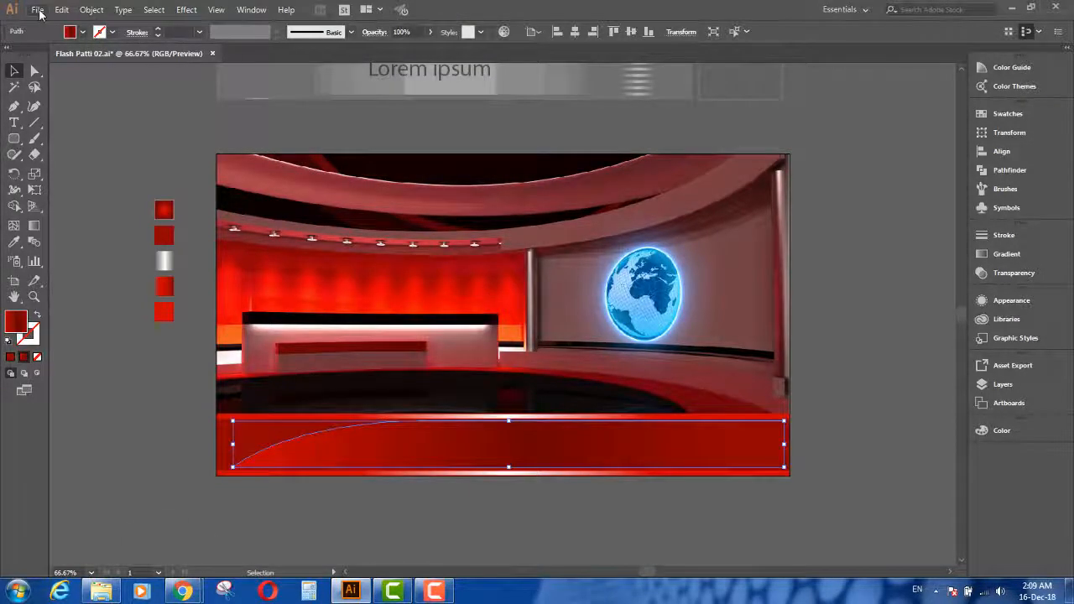
left_click(644, 412)
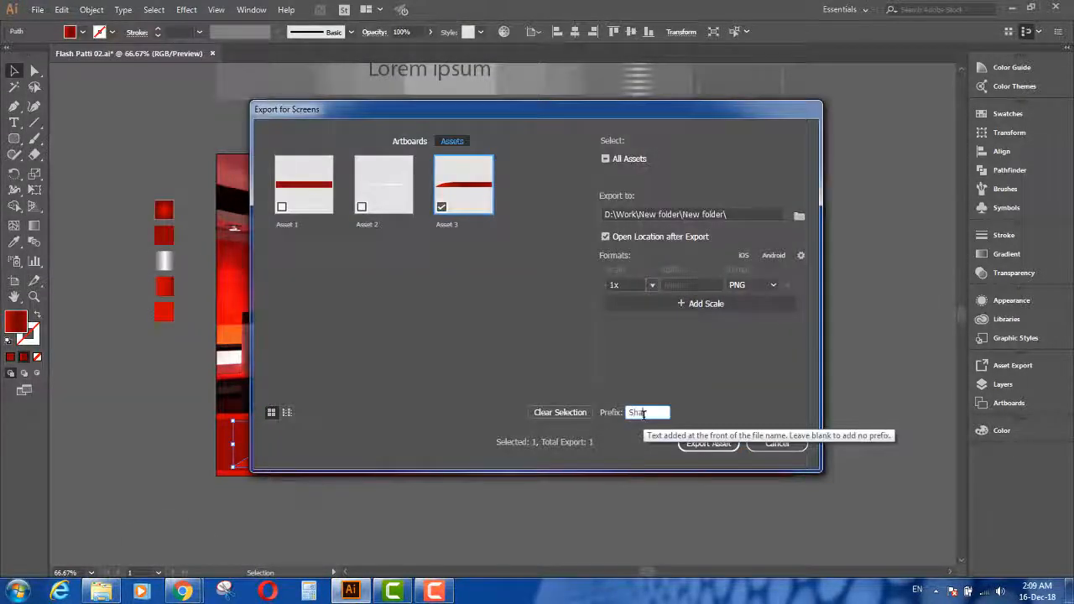
left_click(688, 446)
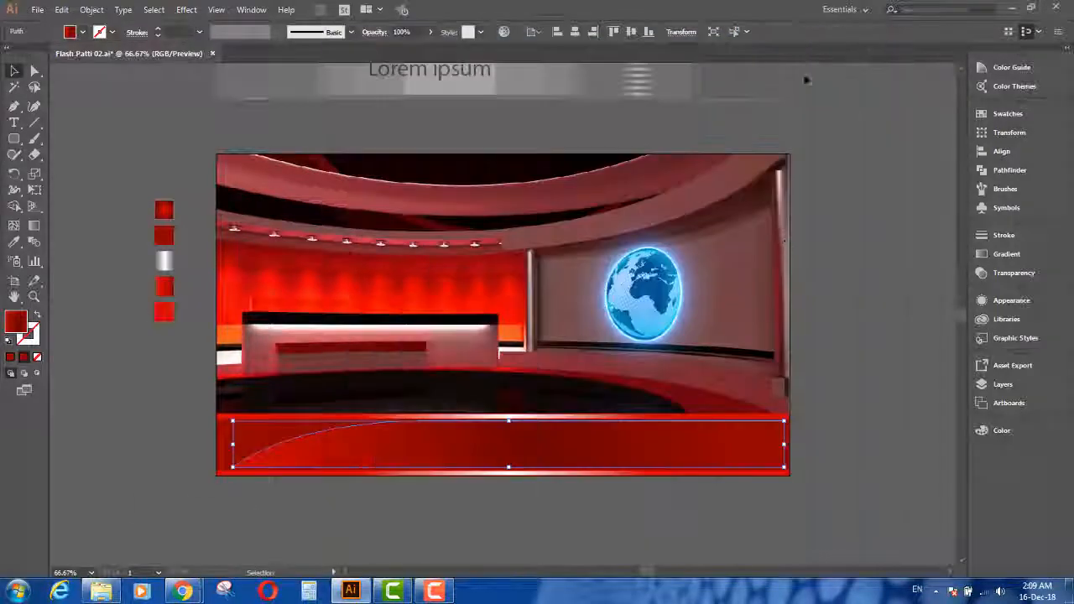
left_click(790, 250)
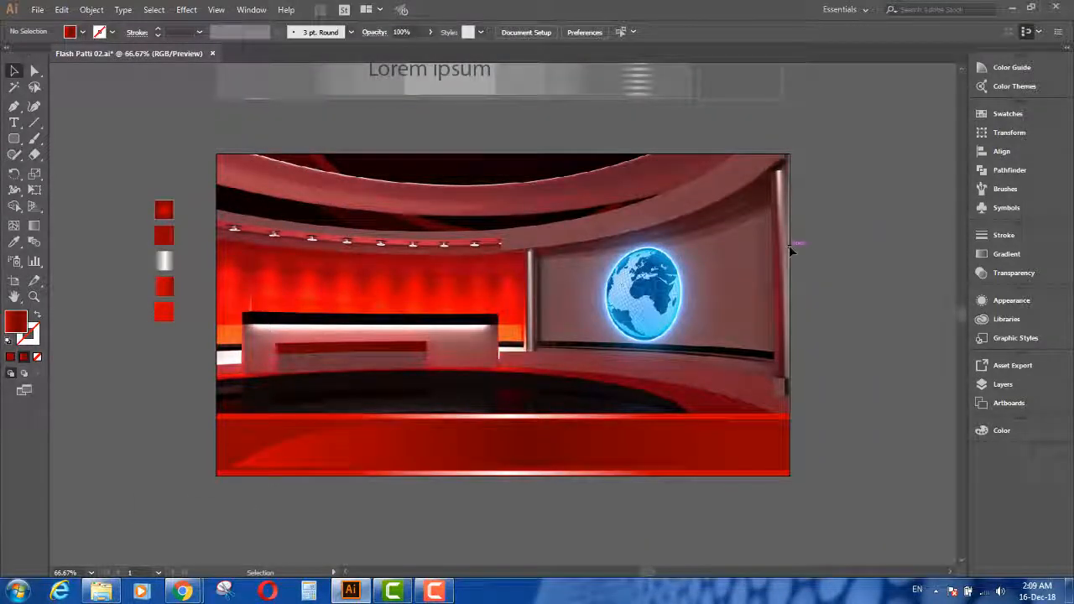
left_click(826, 478)
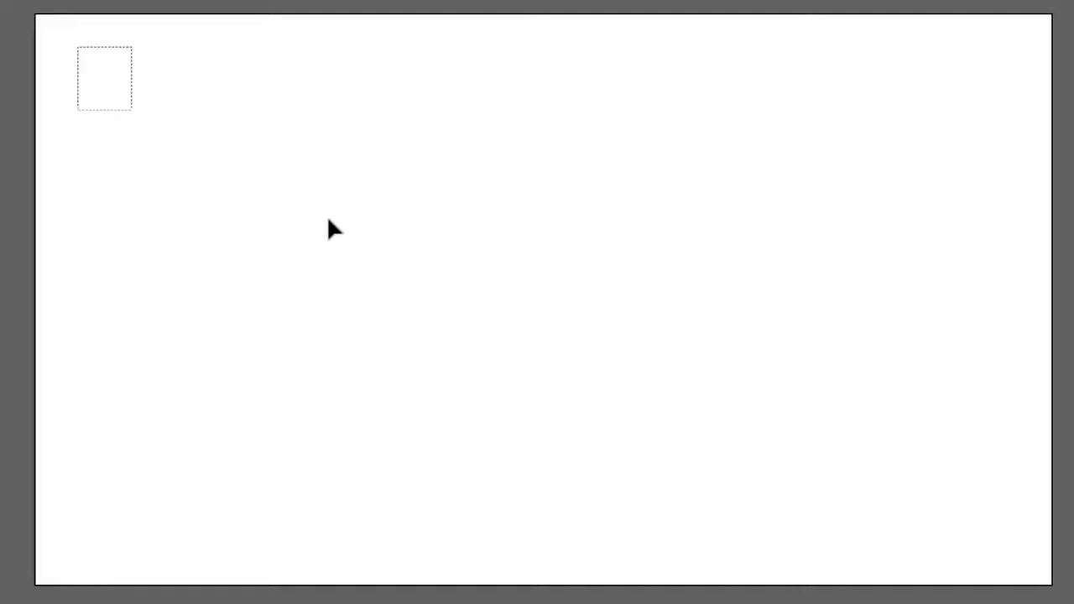
left_click_drag(328, 219, 1001, 546)
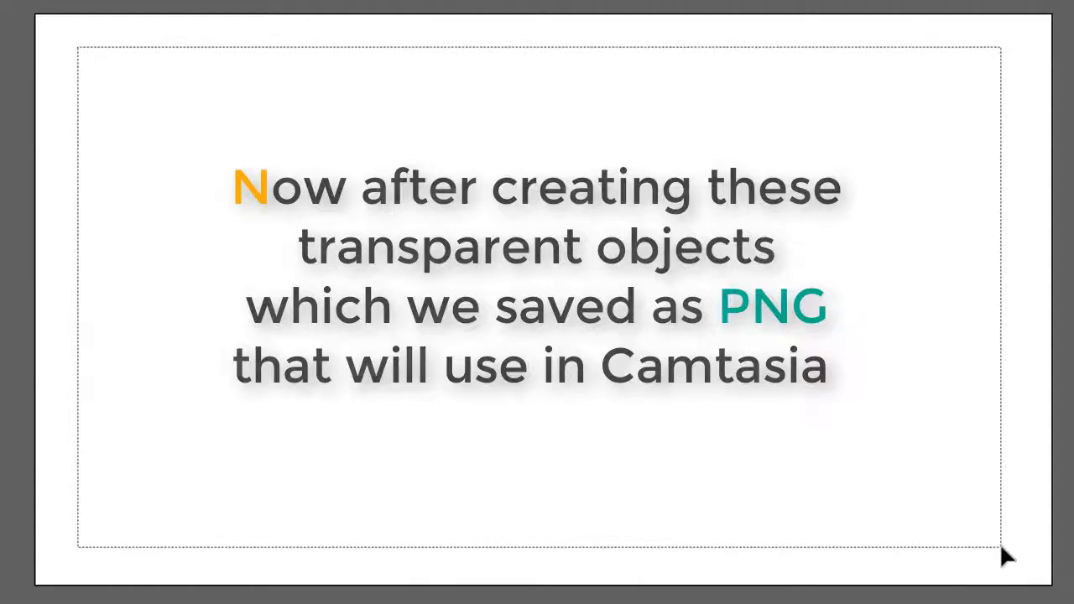
Switch to Camtasia and import the Red Background, Shadow and Shining Line PNGs into the Media Bin.
left_click(394, 592)
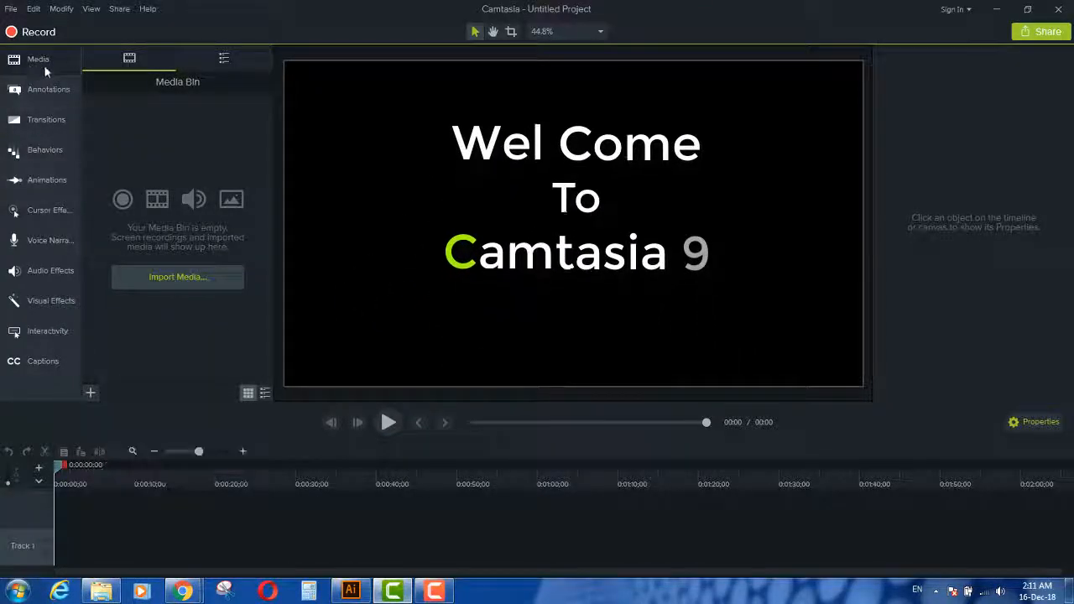
left_click(91, 392)
left_click(104, 349)
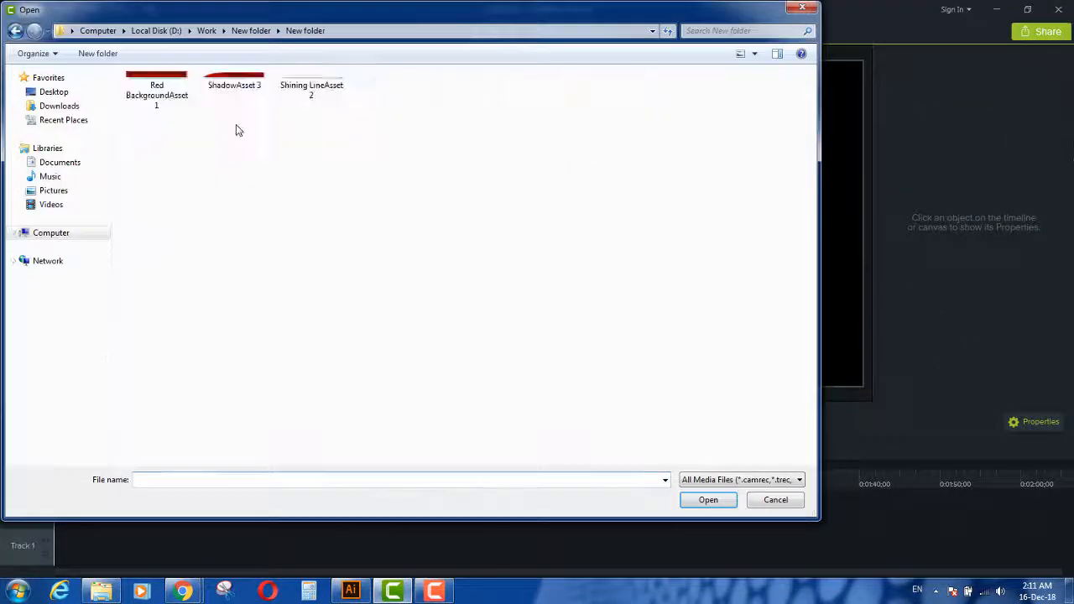
left_click_drag(147, 148, 320, 65)
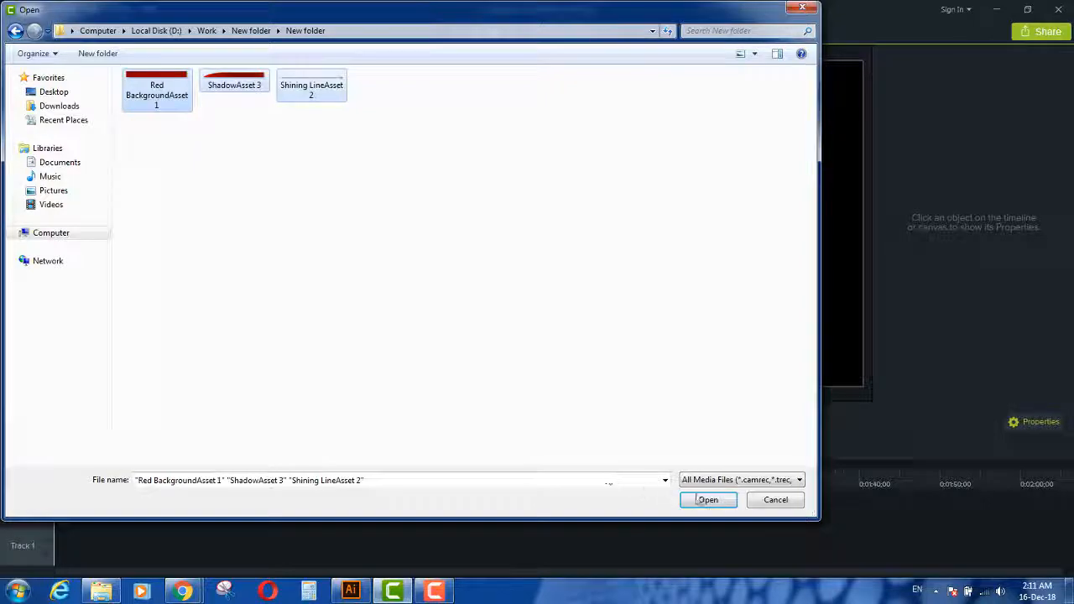
left_click(708, 500)
Switch to Chrome and save the red TV studio image as a PNG in D:\Work\New folder\New folder.
mouse_move(182, 594)
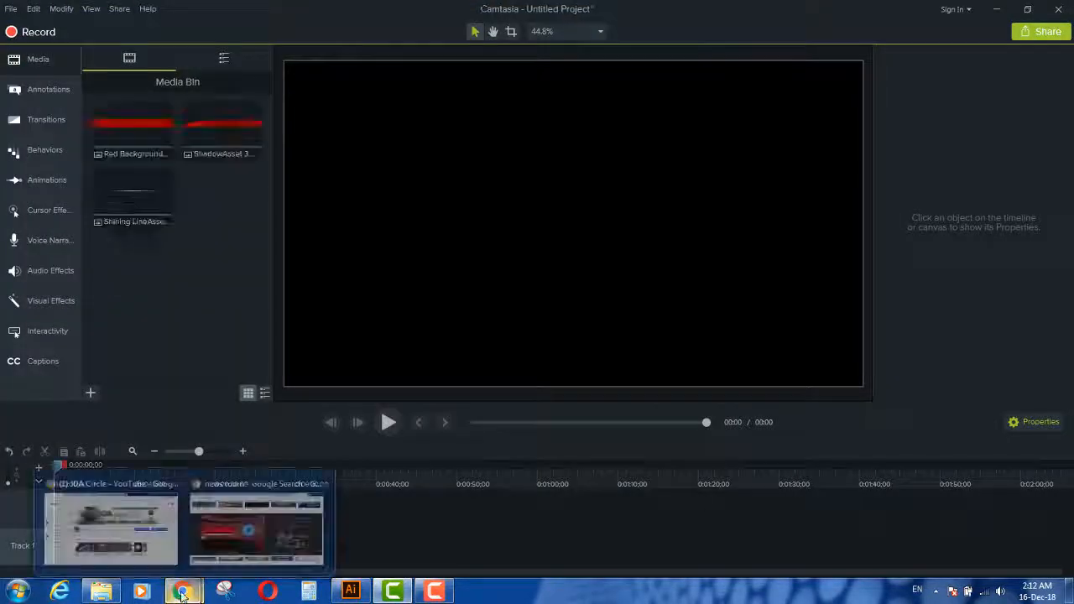
left_click(255, 529)
right_click(374, 326)
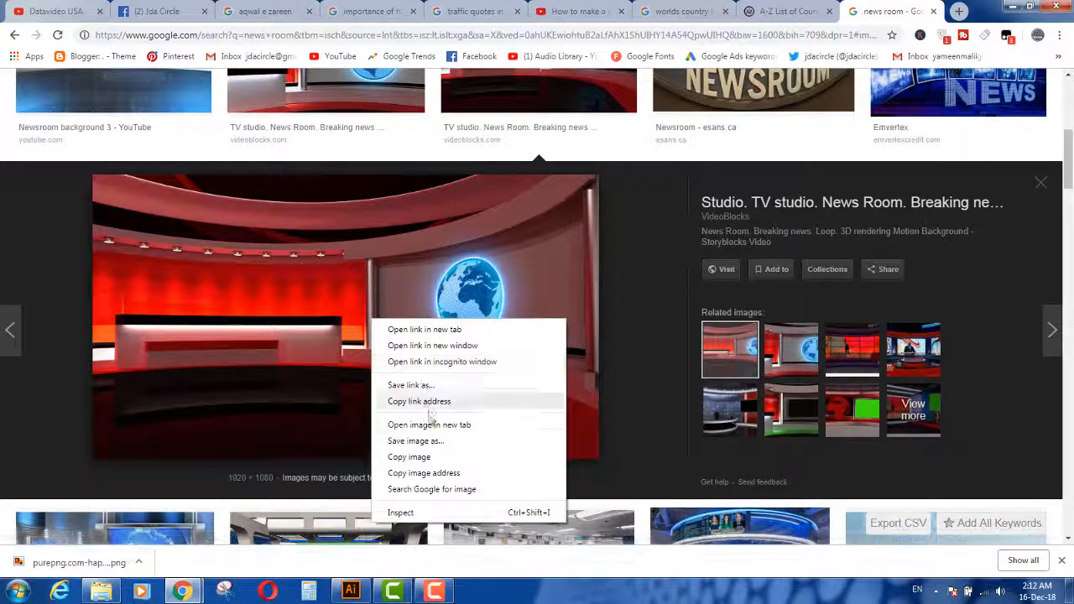
left_click(438, 441)
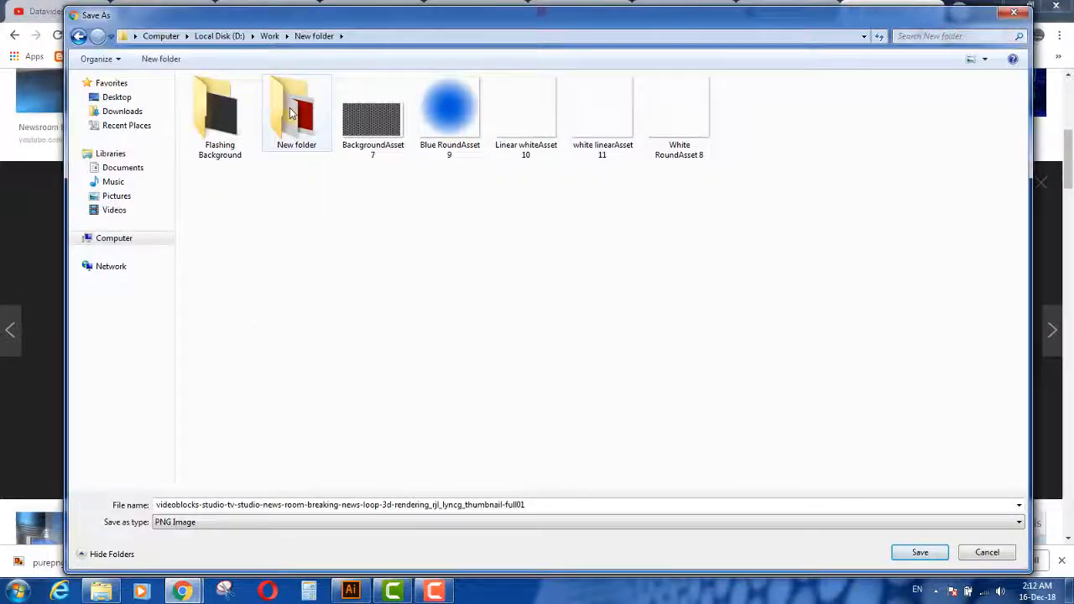
double_click(292, 113)
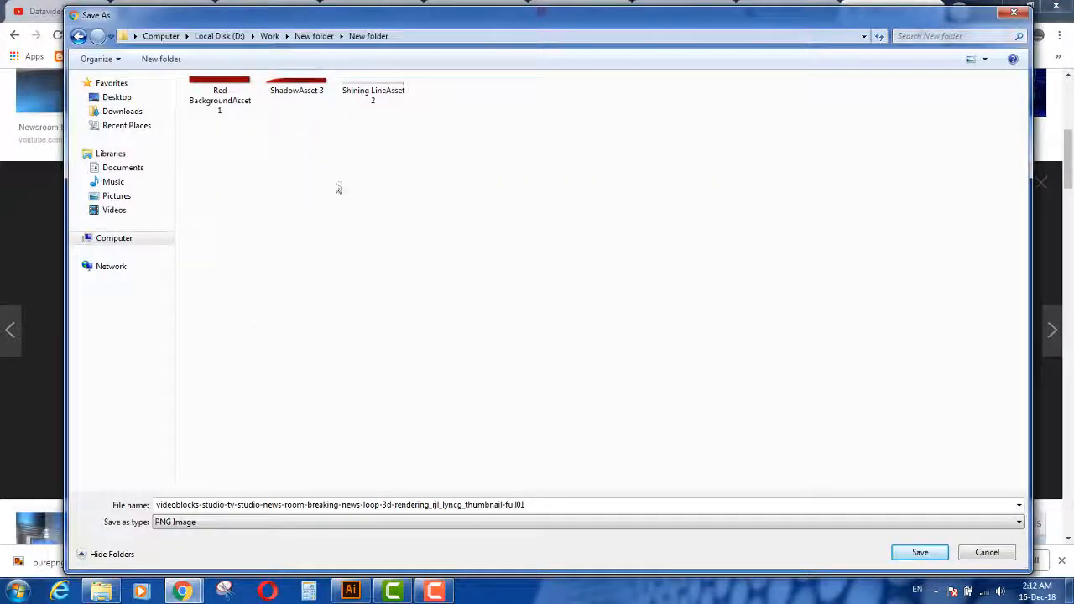
left_click(919, 552)
left_click(1014, 6)
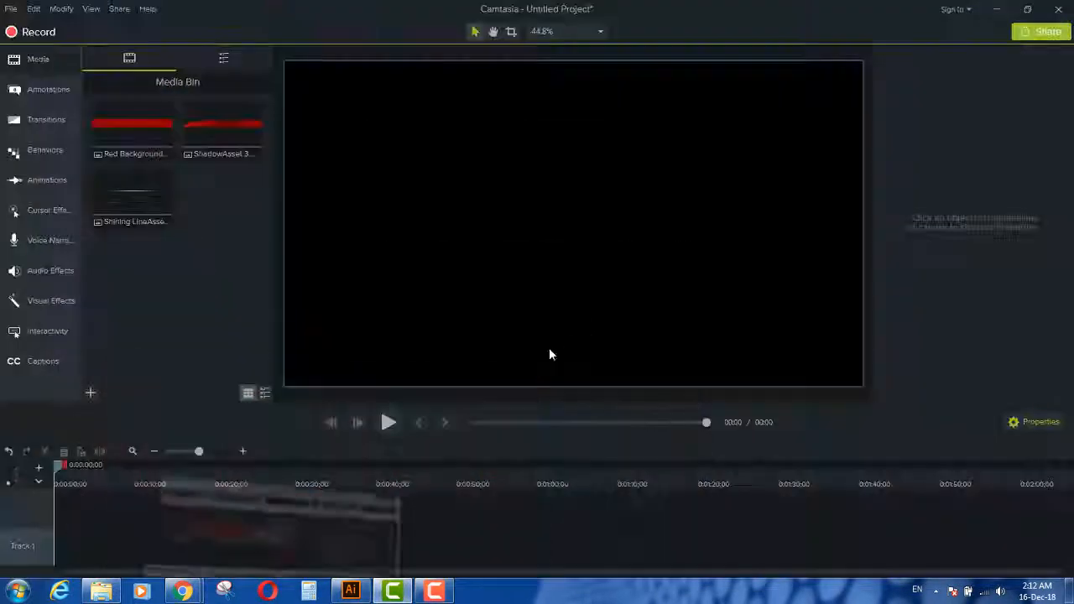
Import the saved videoblocks TV studio image into Camtasia's Media Bin.
left_click(91, 392)
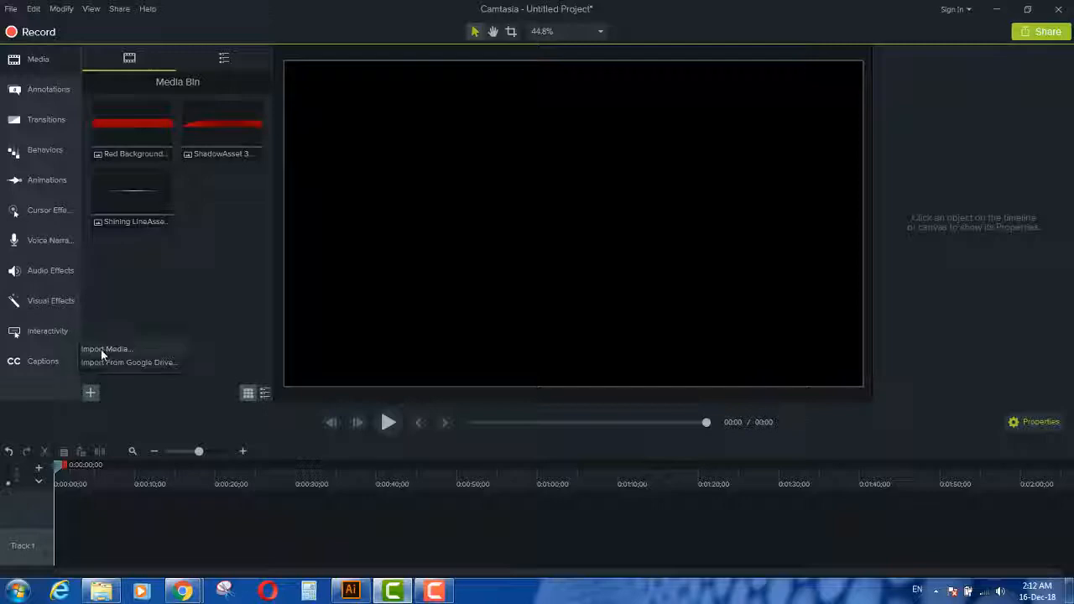
left_click(101, 349)
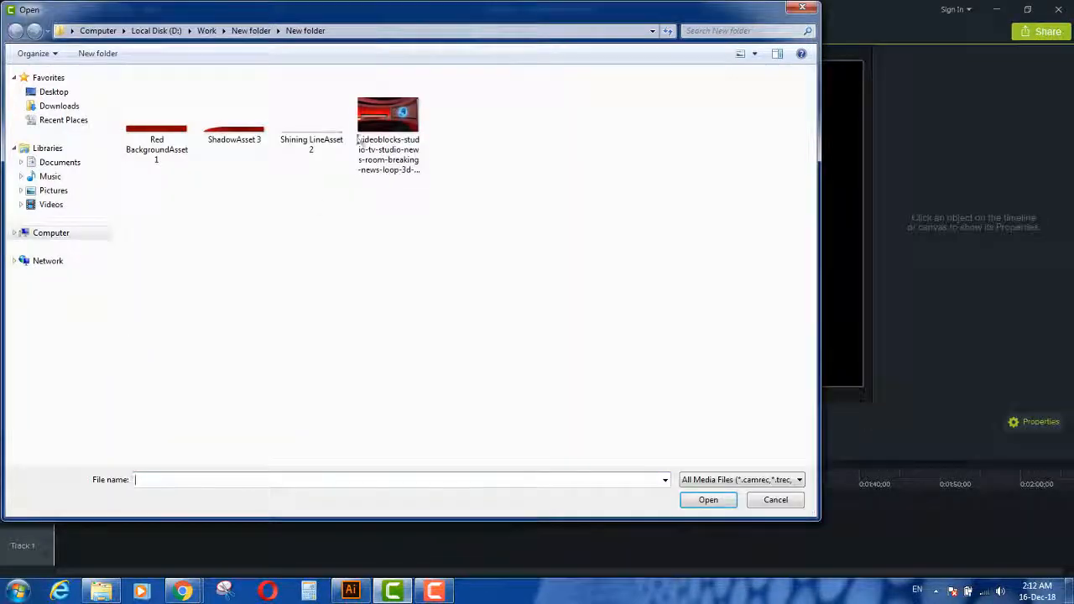
left_click(369, 123)
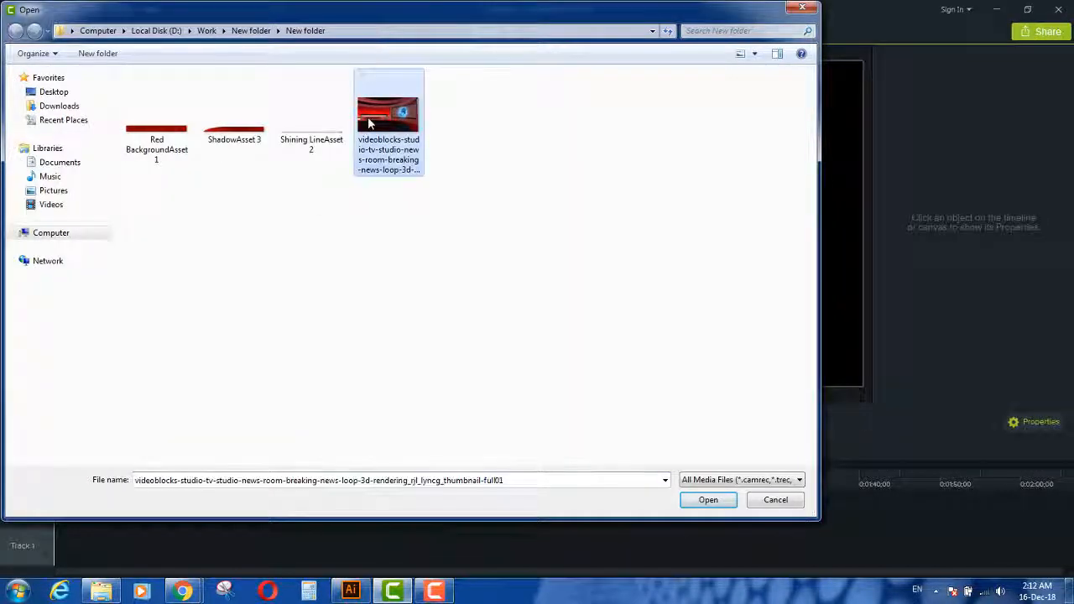
left_click(708, 501)
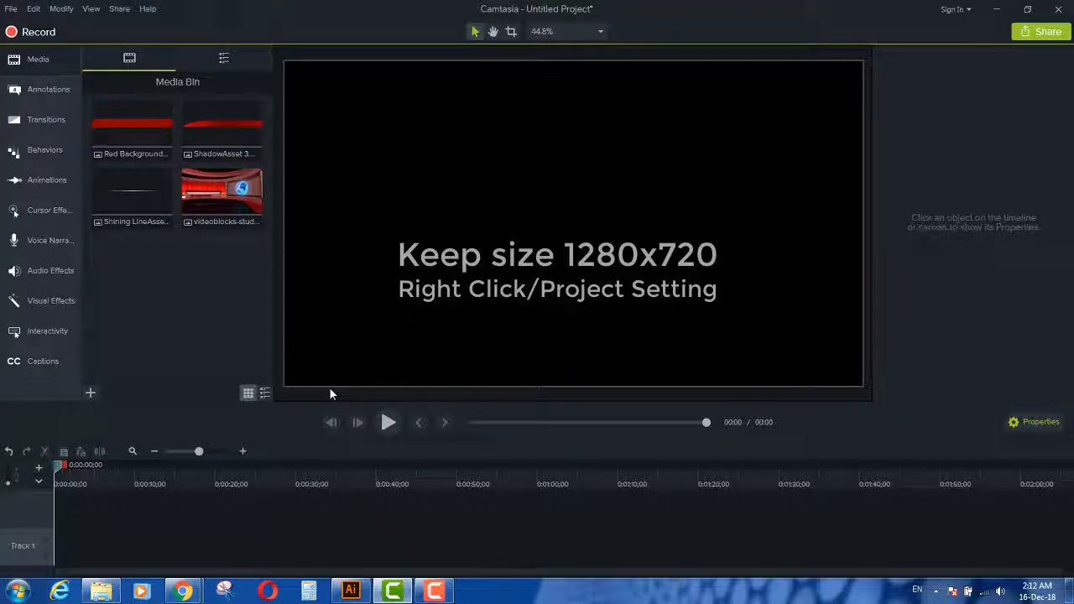
Add the TV studio image to Track 1 and centre it on the canvas at position 0, 0.
left_click(242, 193)
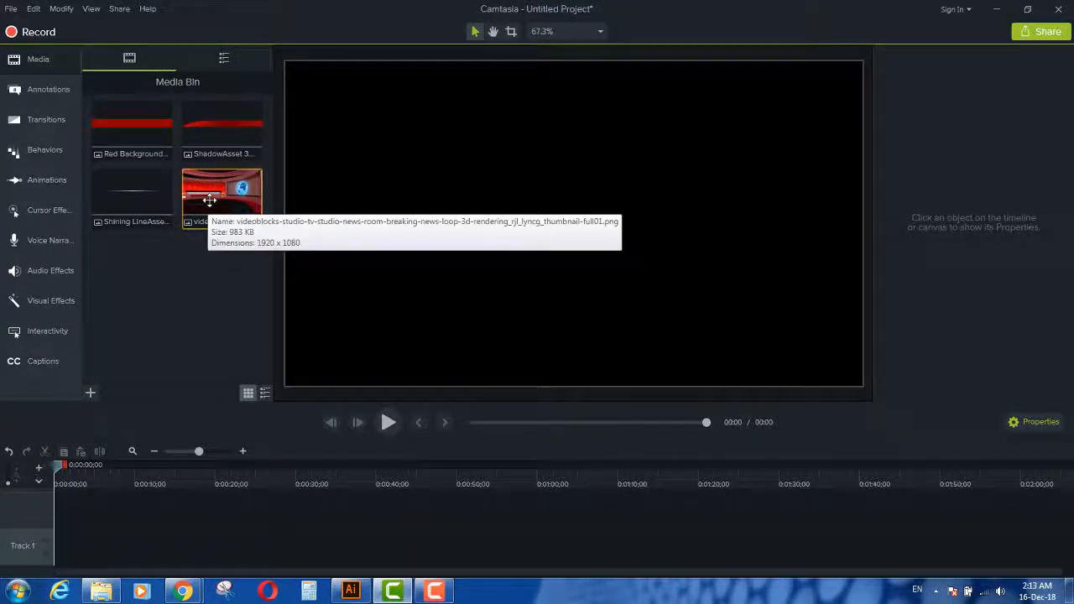
left_click_drag(243, 193, 398, 202)
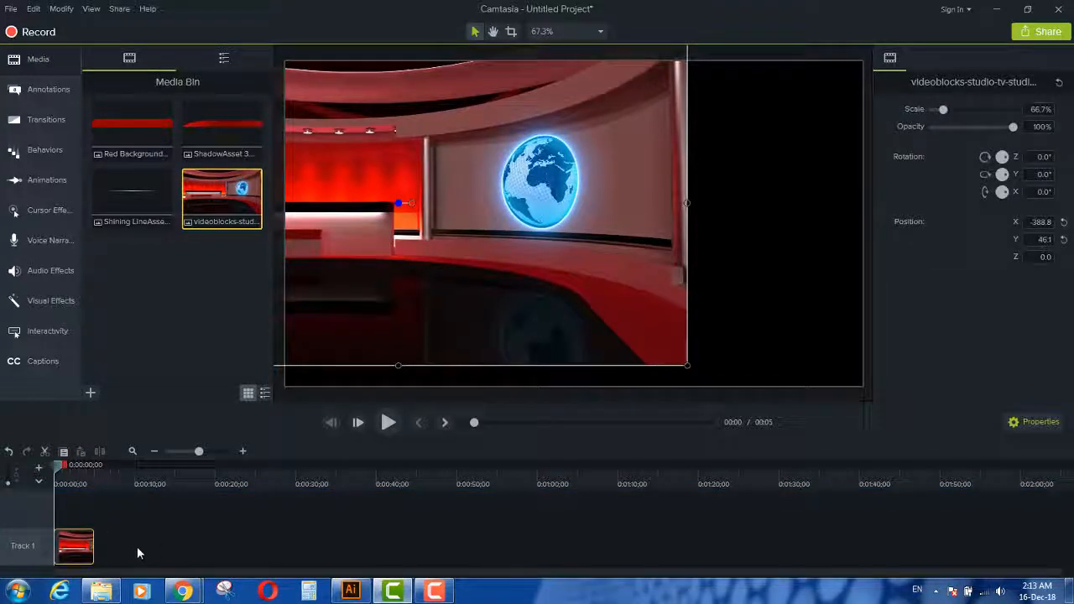
left_click_drag(526, 288, 707, 302)
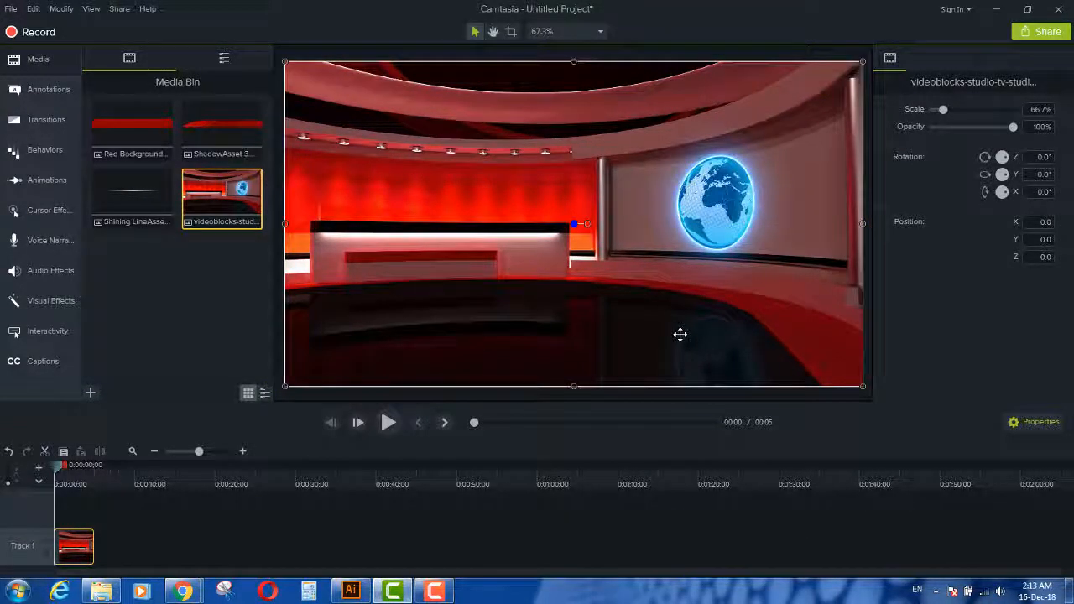
Enlarge the timeline area and deselect the studio image.
scroll(346, 334, "down", 1)
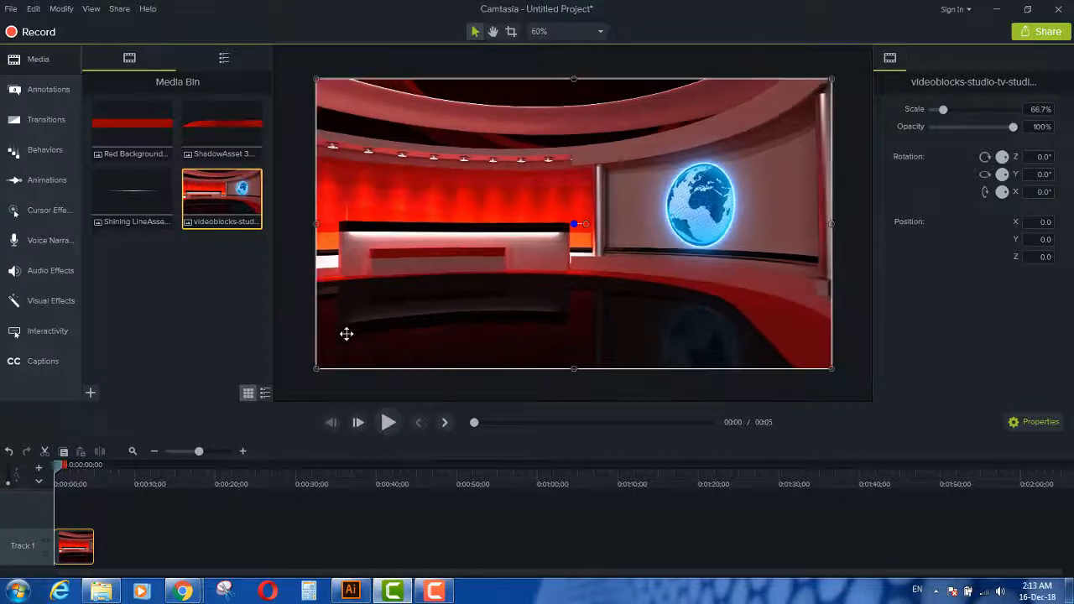
scroll(346, 334, "down", 3)
scroll(345, 334, "up", 3)
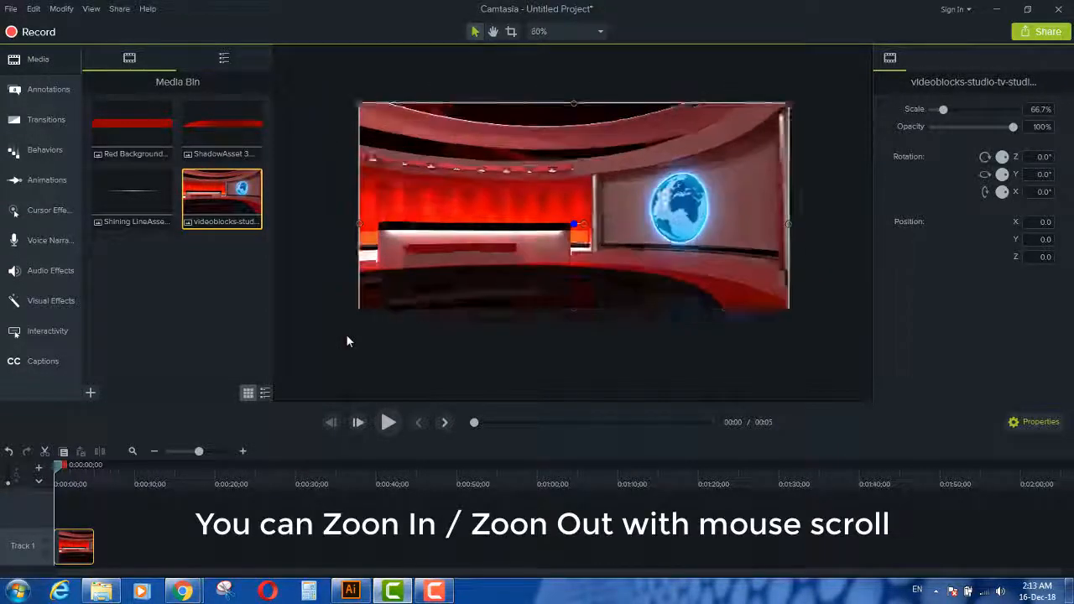
left_click_drag(334, 404, 333, 365)
left_click(284, 240)
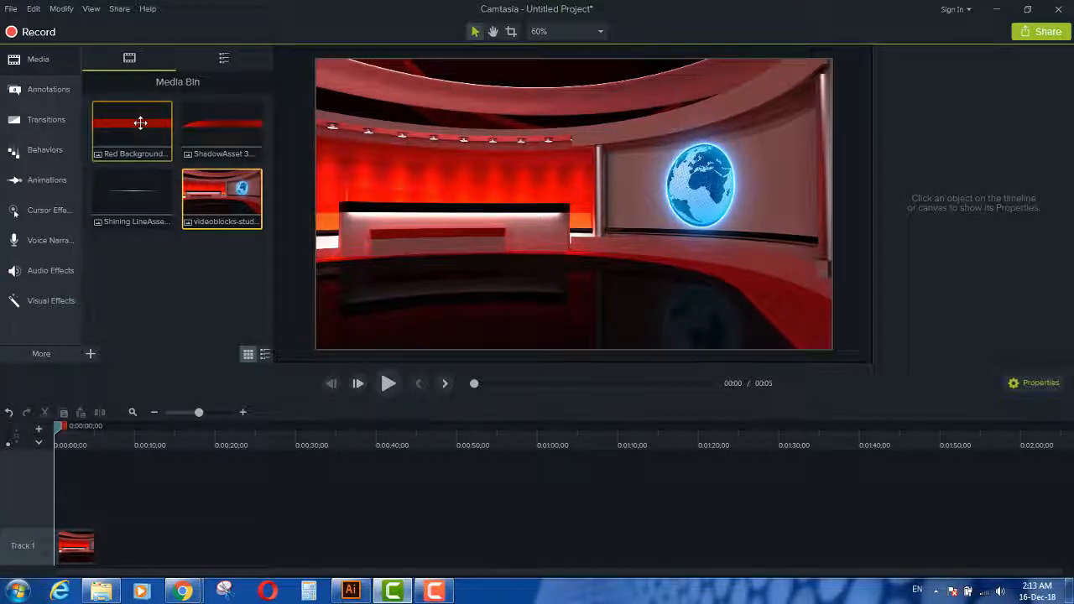
Place the Red Background image on Track 2 and move it down to the lower part of the studio scene.
left_click_drag(143, 125, 88, 508)
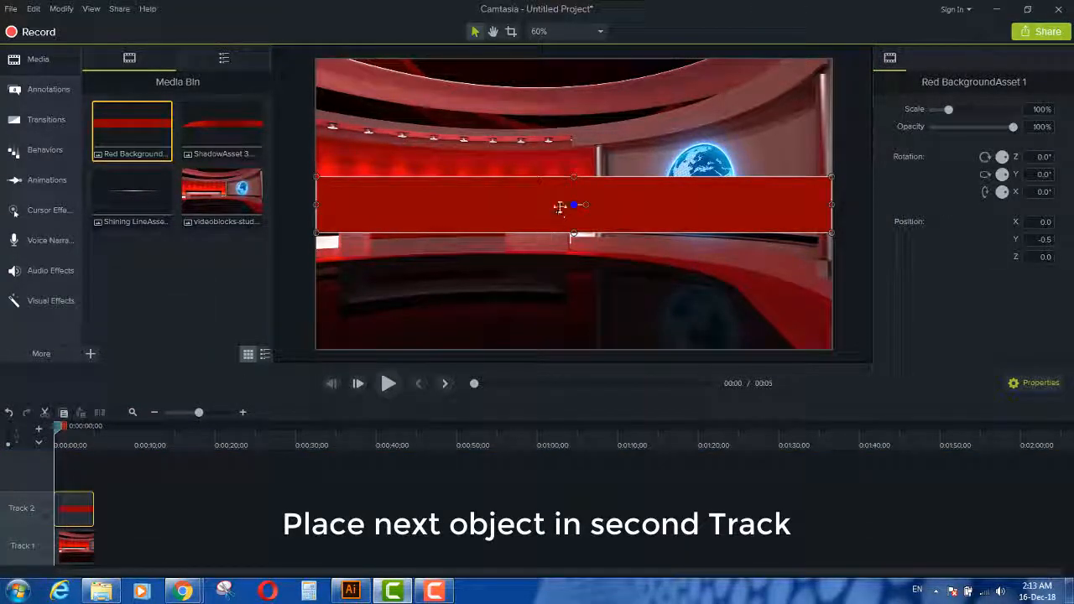
left_click_drag(560, 207, 560, 320)
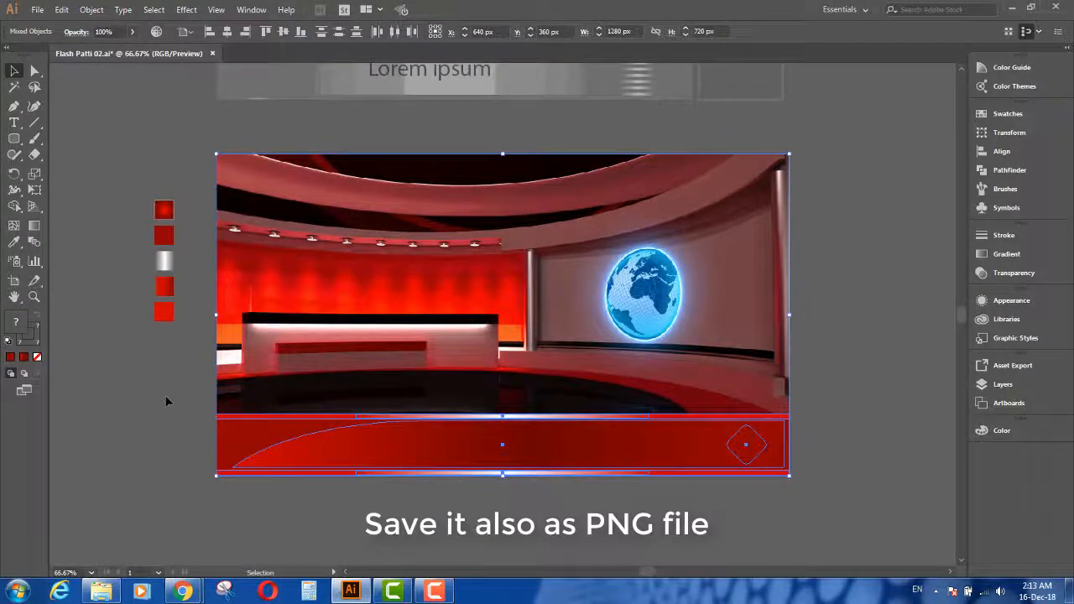
Export the thin red line along the upper edge of the red band as a PNG with the prefix "Red Line".
left_click(166, 402)
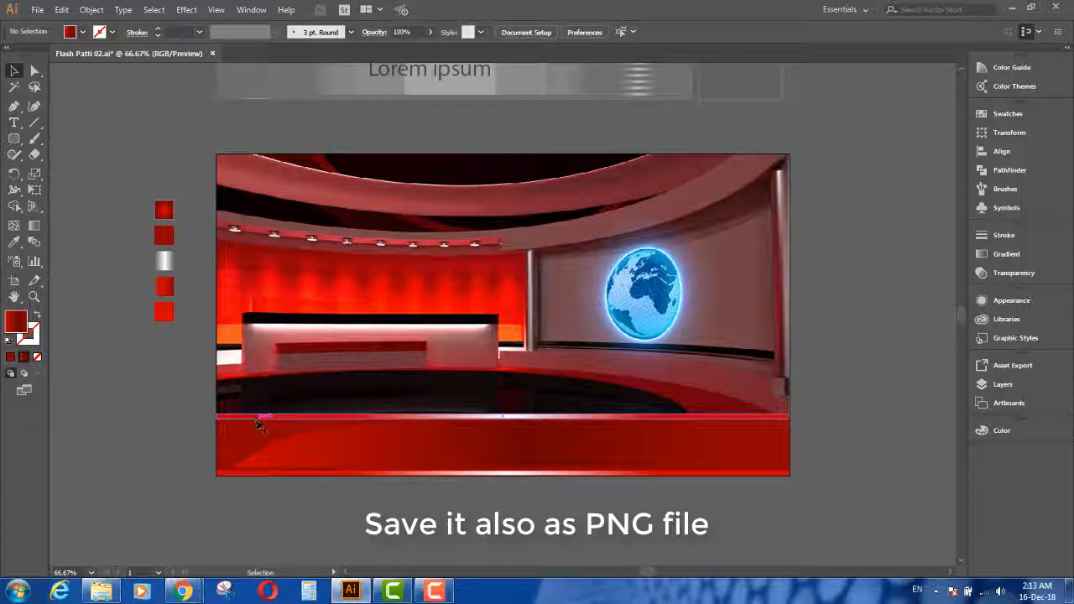
left_click(259, 425)
left_click(37, 10)
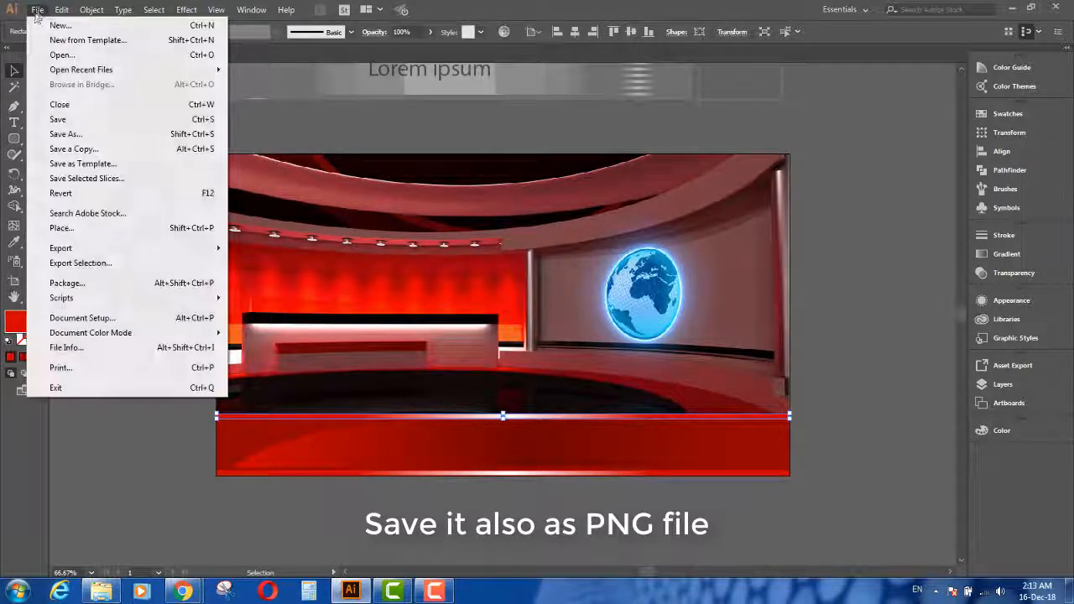
left_click(96, 265)
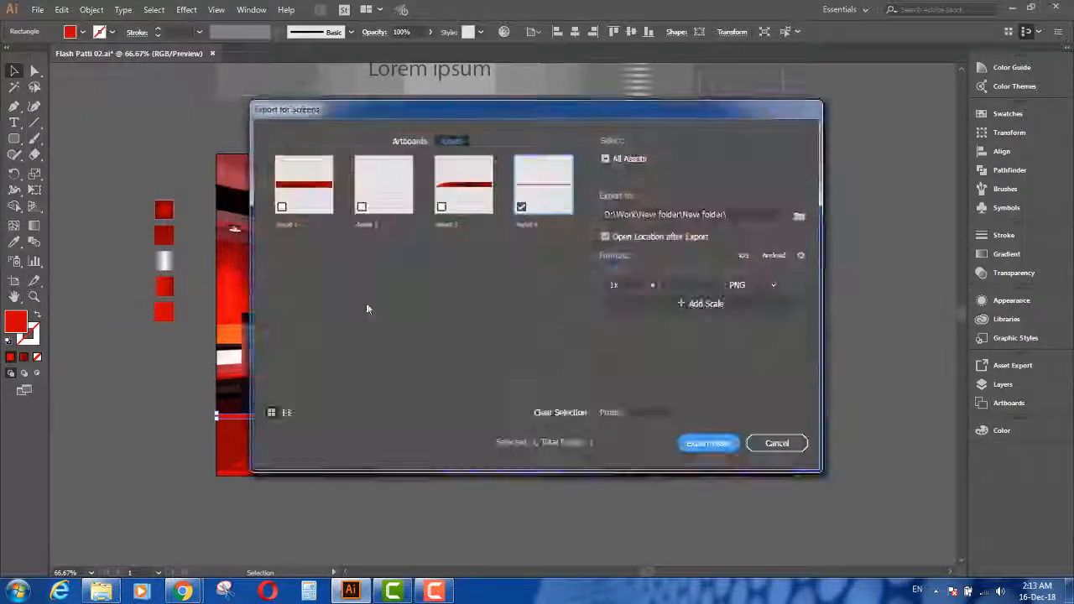
left_click(639, 412)
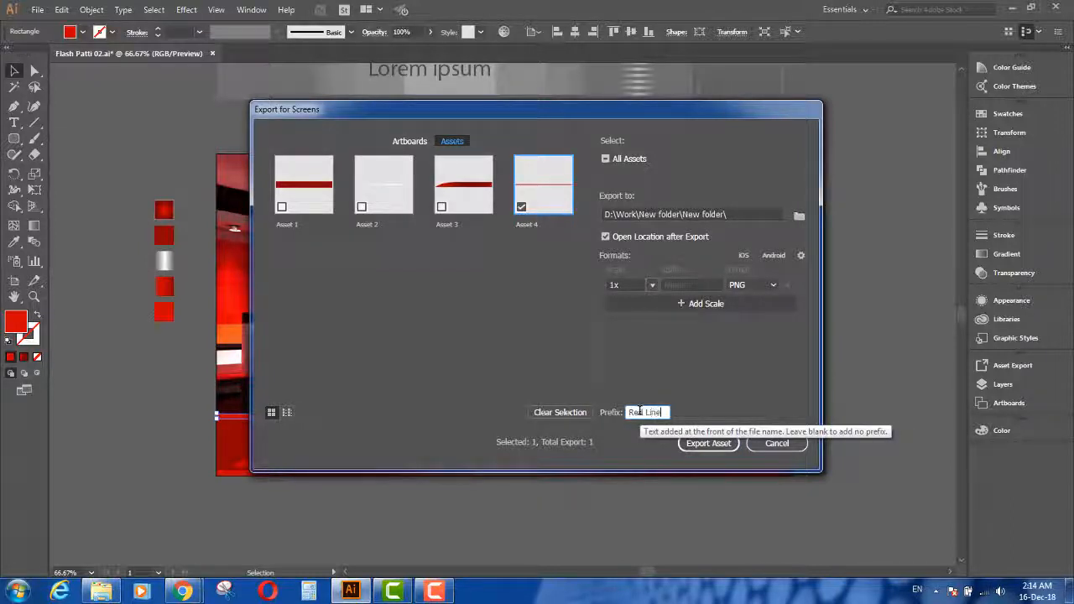
left_click(716, 446)
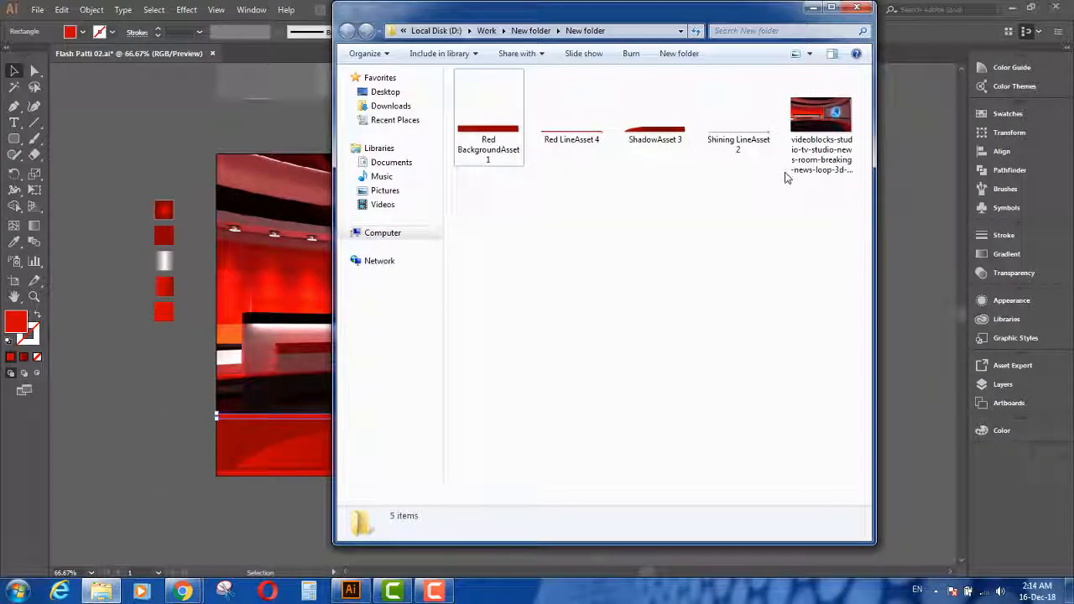
left_click(816, 9)
Switch to Camtasia and import the Red LineAsset 4 image into the Media Bin.
left_click(393, 592)
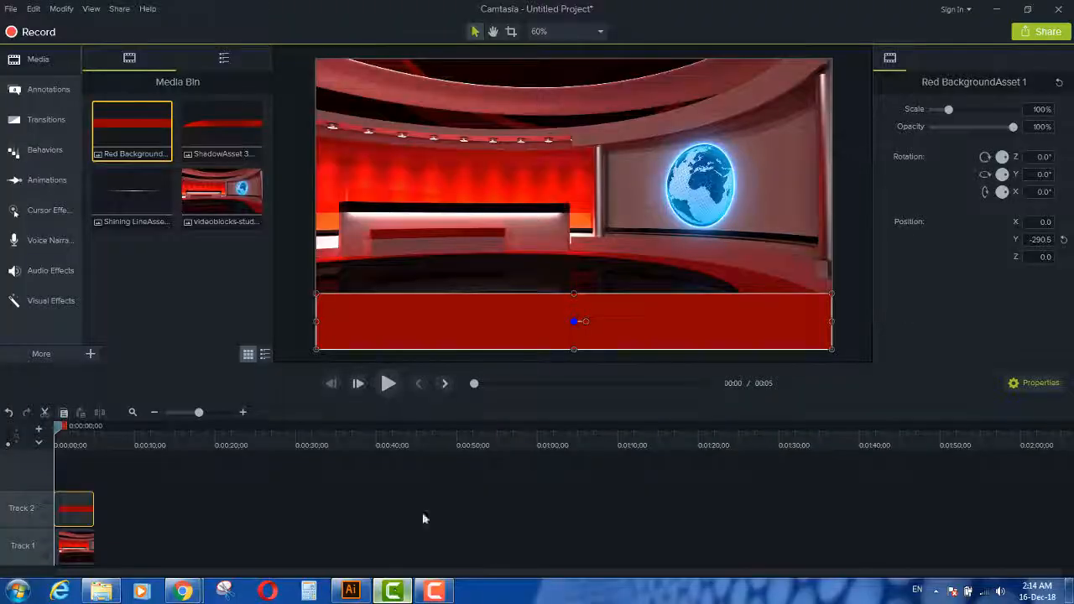
left_click(179, 495)
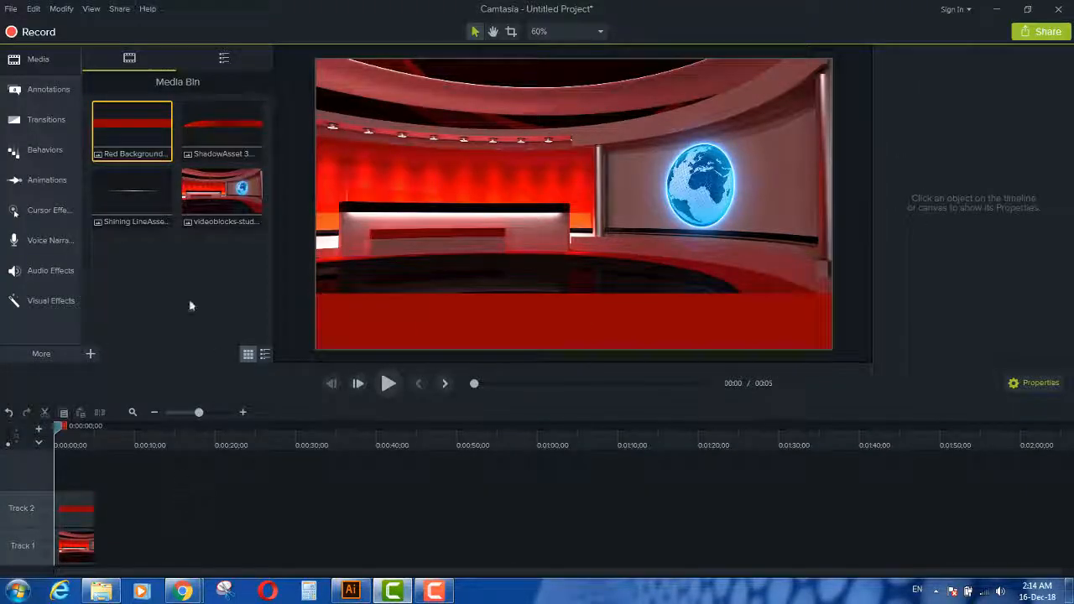
left_click(91, 355)
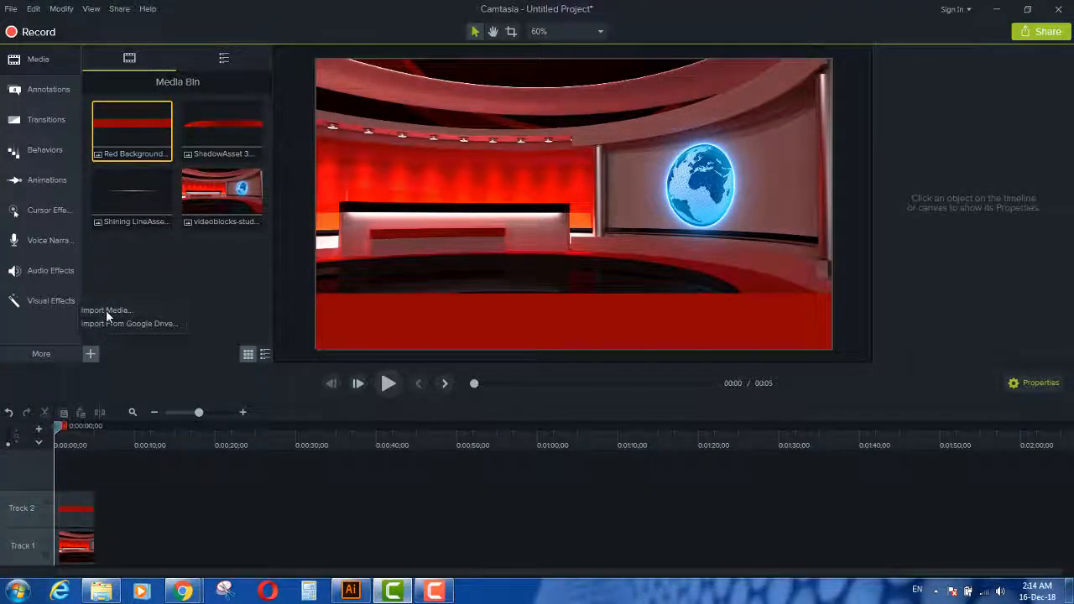
left_click(106, 309)
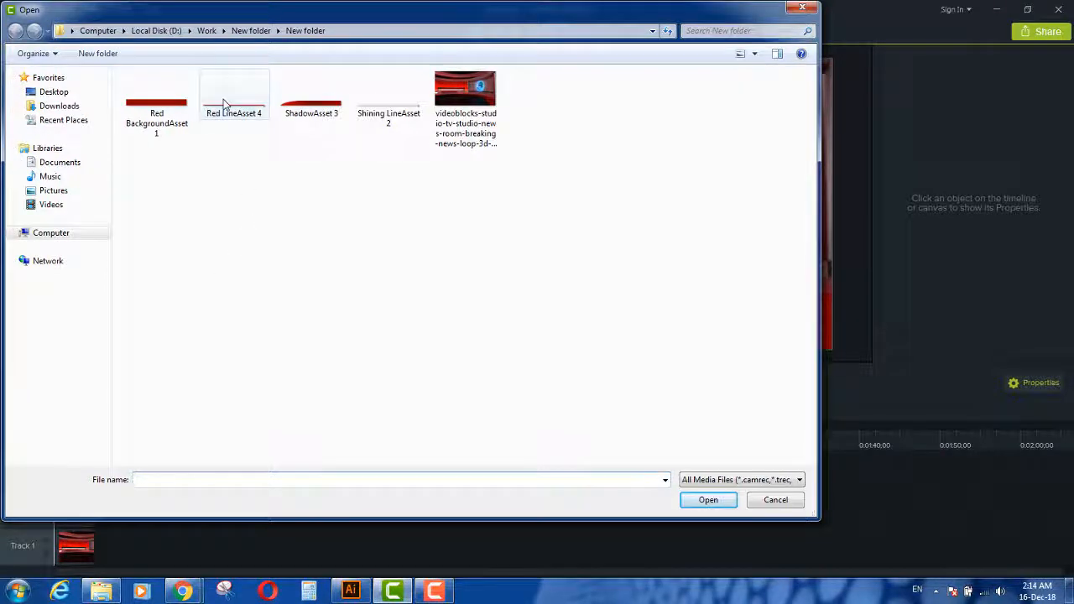
left_click(233, 94)
left_click(709, 500)
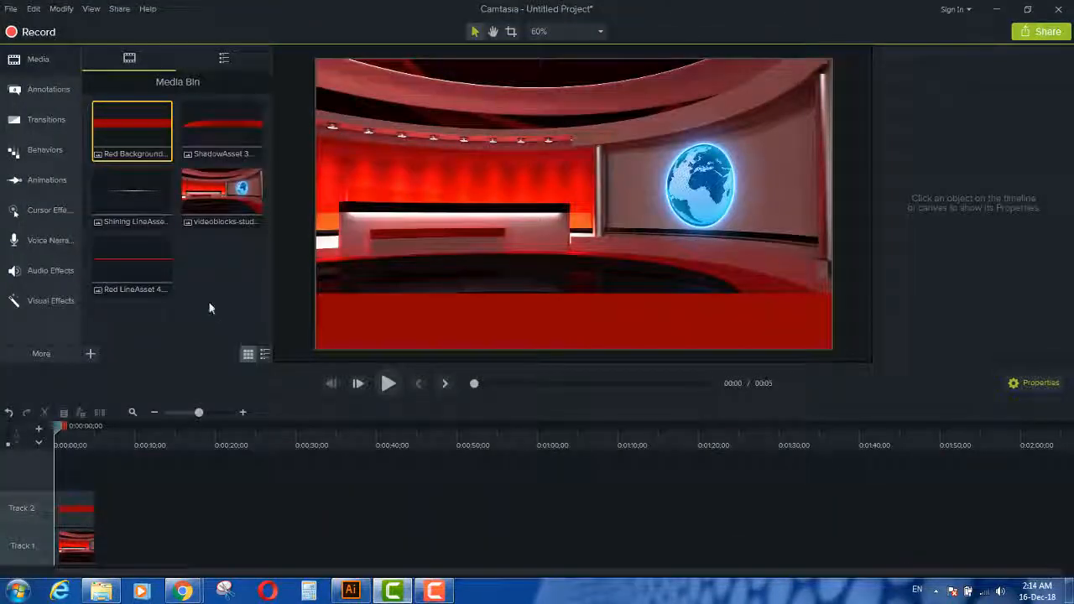
Place two copies of the red line on the canvas, along the upper and lower edges of the red band.
left_click_drag(135, 273, 578, 302)
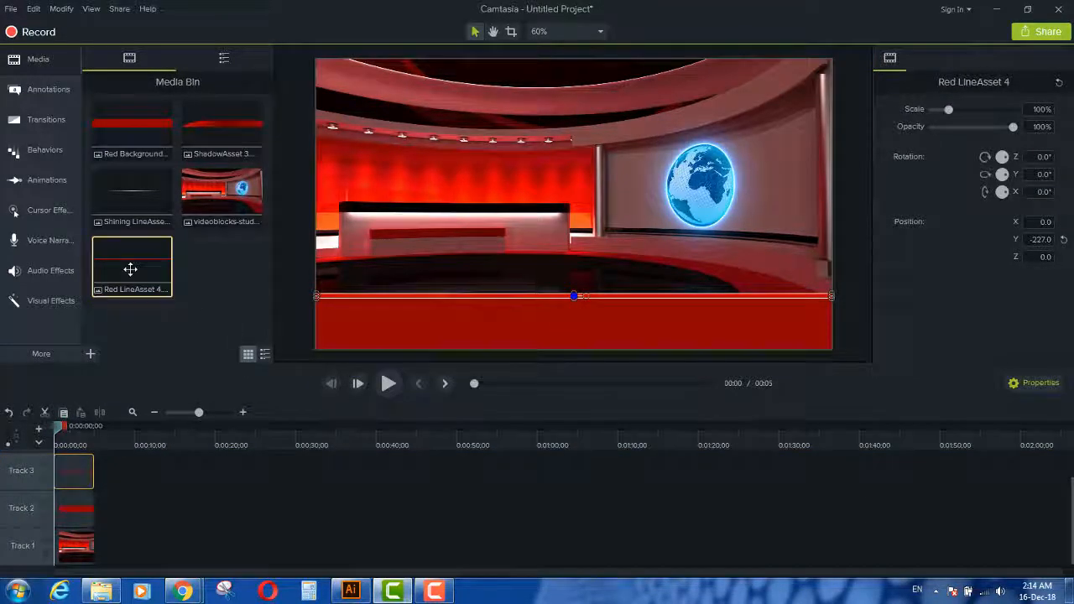
left_click_drag(131, 269, 575, 345)
left_click(291, 503)
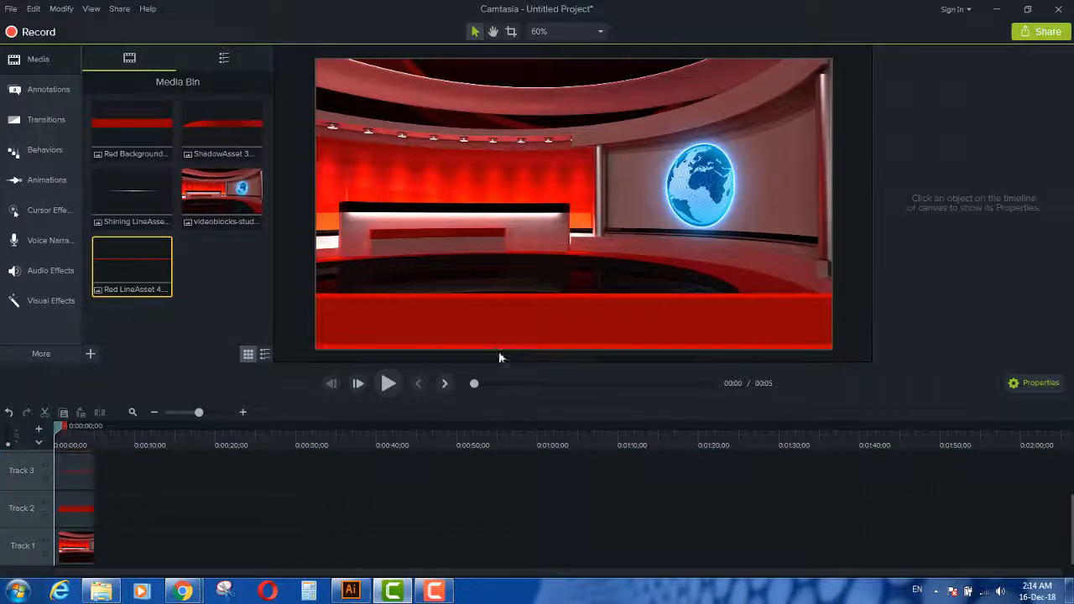
Place the ShadowAsset 3 image over the red band, between the two red lines.
scroll(176, 542, "up", 1)
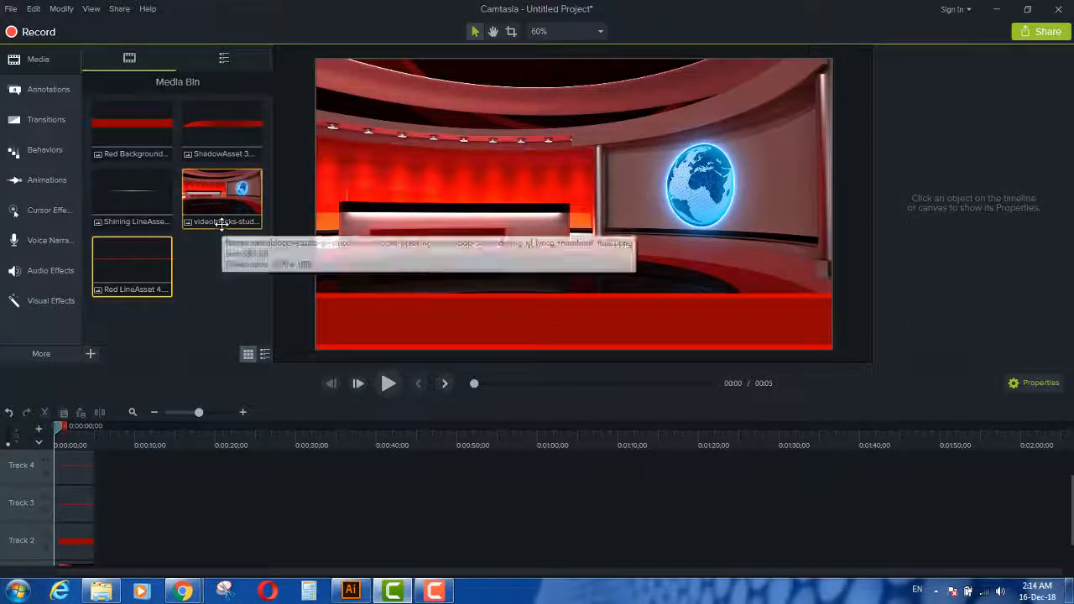
left_click_drag(199, 125, 582, 328)
left_click(221, 500)
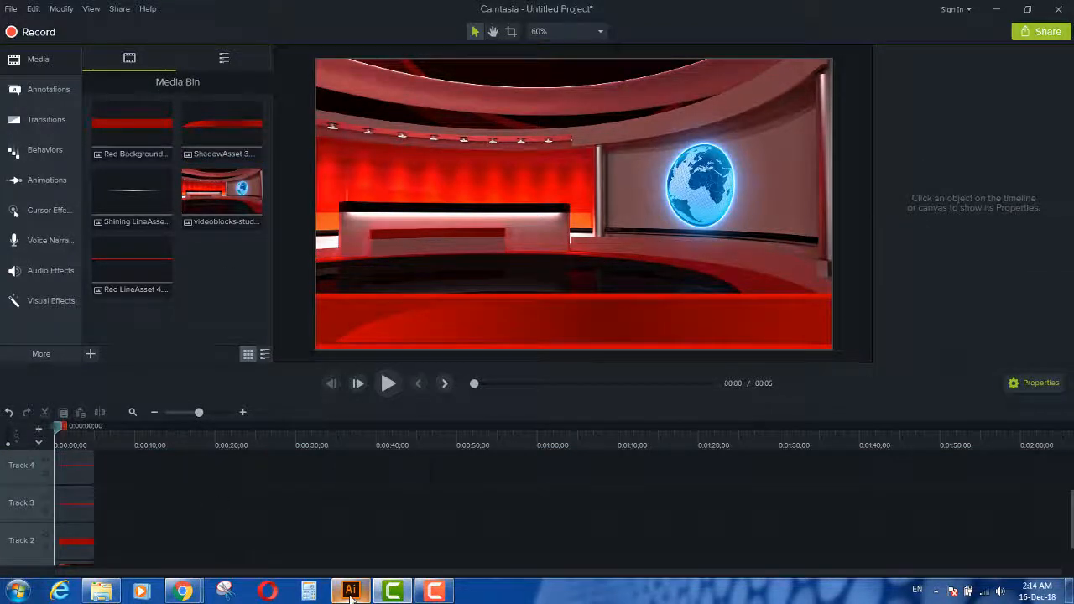
Switch to Illustrator and export the red diamond on the band as a PNG with the prefix "Logo".
mouse_move(350, 598)
left_click(350, 514)
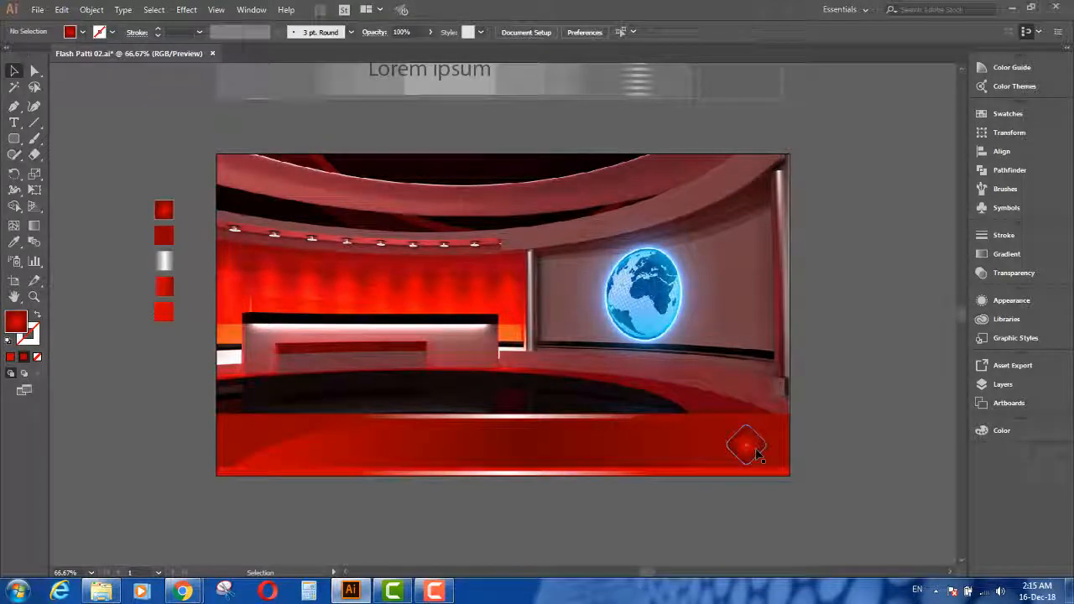
left_click(755, 450)
left_click(37, 10)
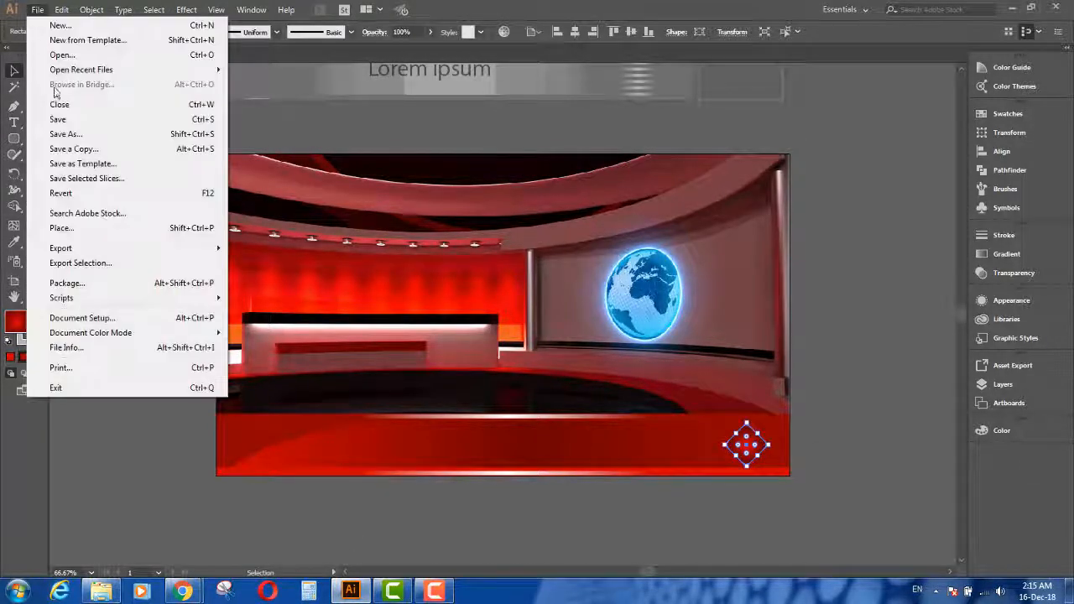
left_click(110, 263)
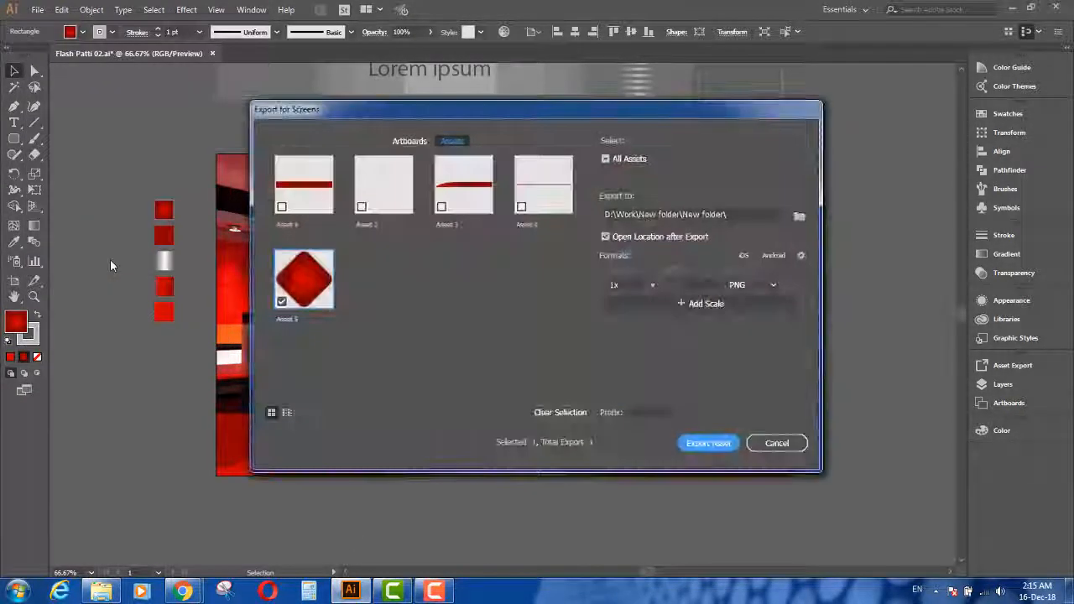
left_click(650, 411)
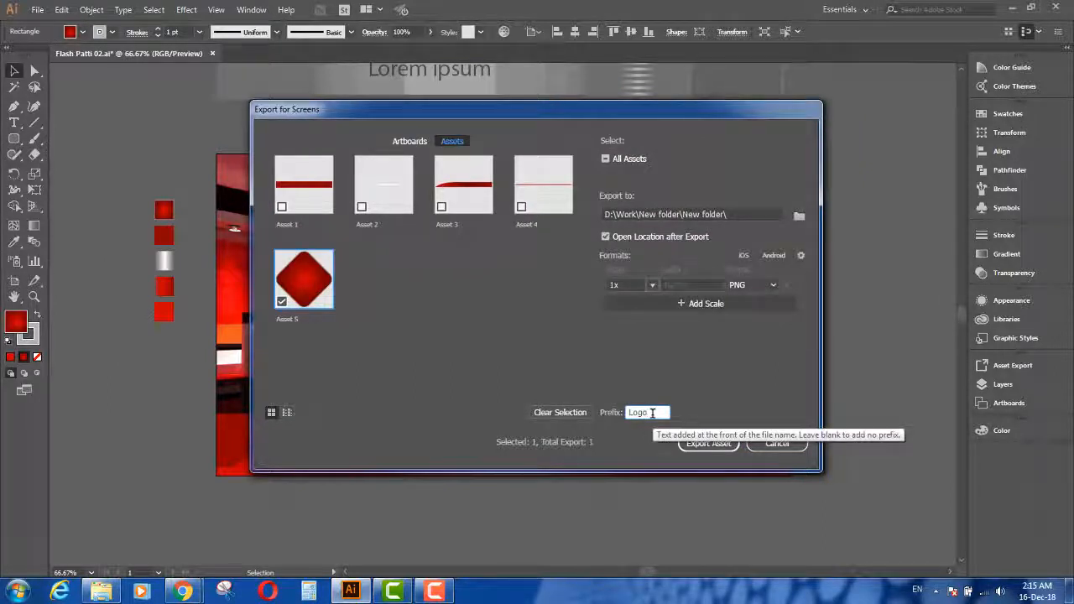
left_click(707, 443)
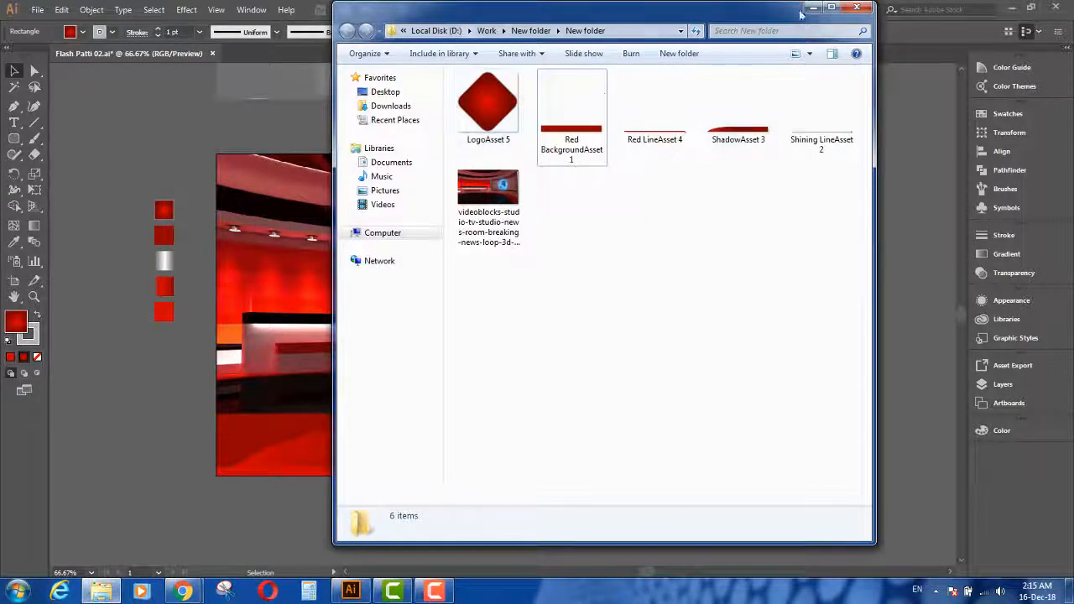
left_click(811, 10)
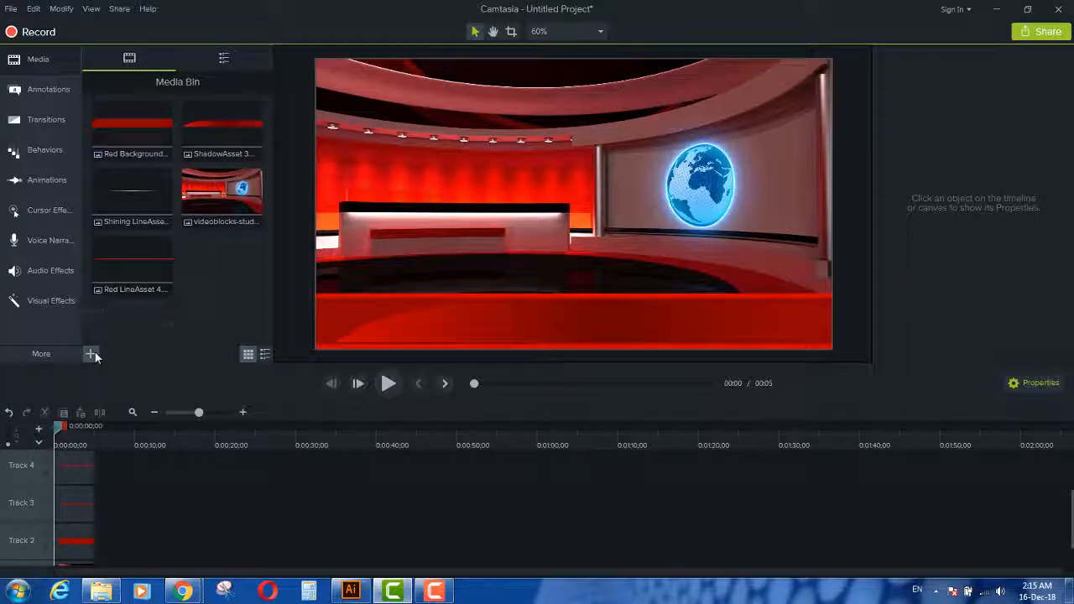
Import the LogoAsset 5 image into Camtasia and place it near the right end of the red band, at about X 550, Y -283.
left_click(112, 309)
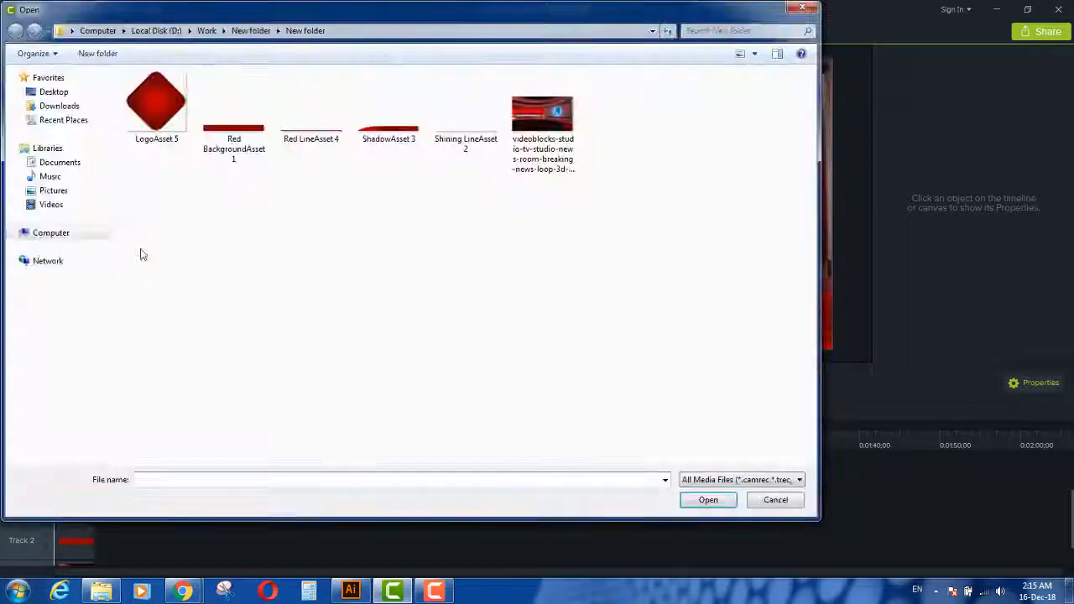
left_click(155, 126)
double_click(155, 126)
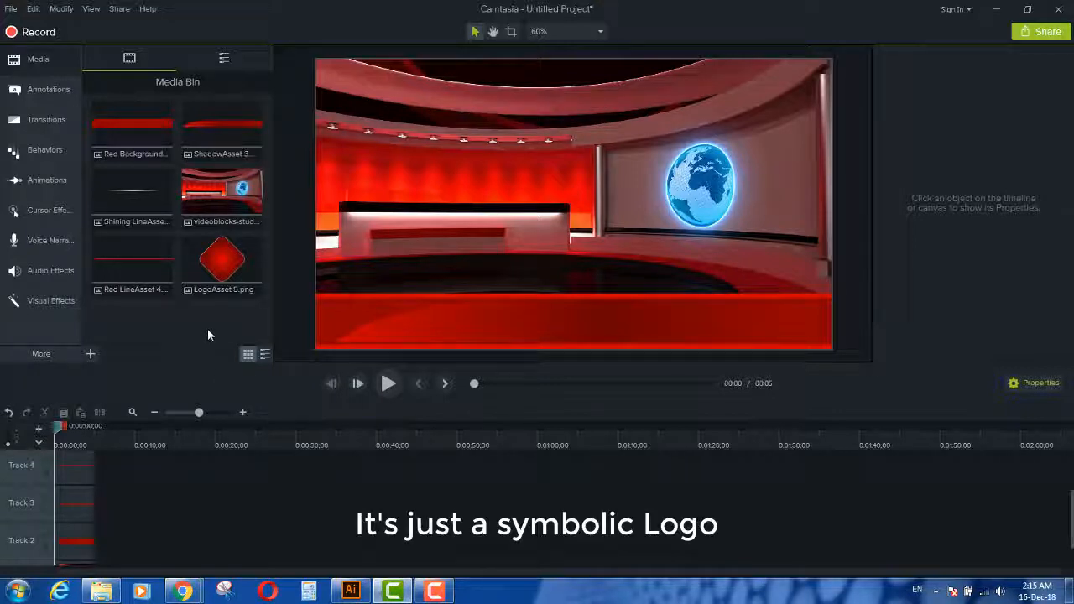
left_click_drag(214, 272, 801, 322)
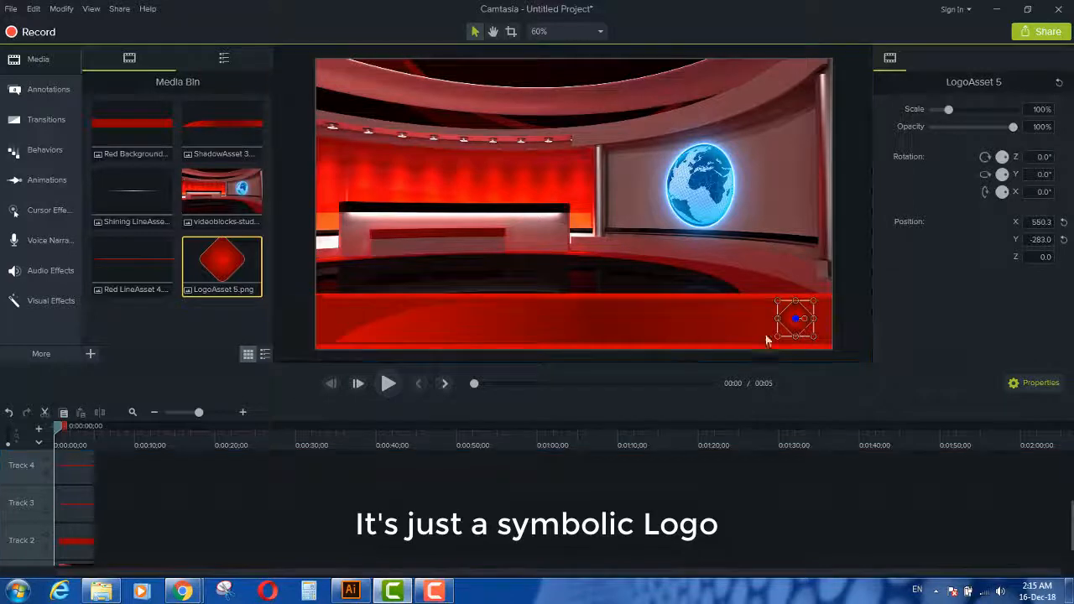
left_click(467, 530)
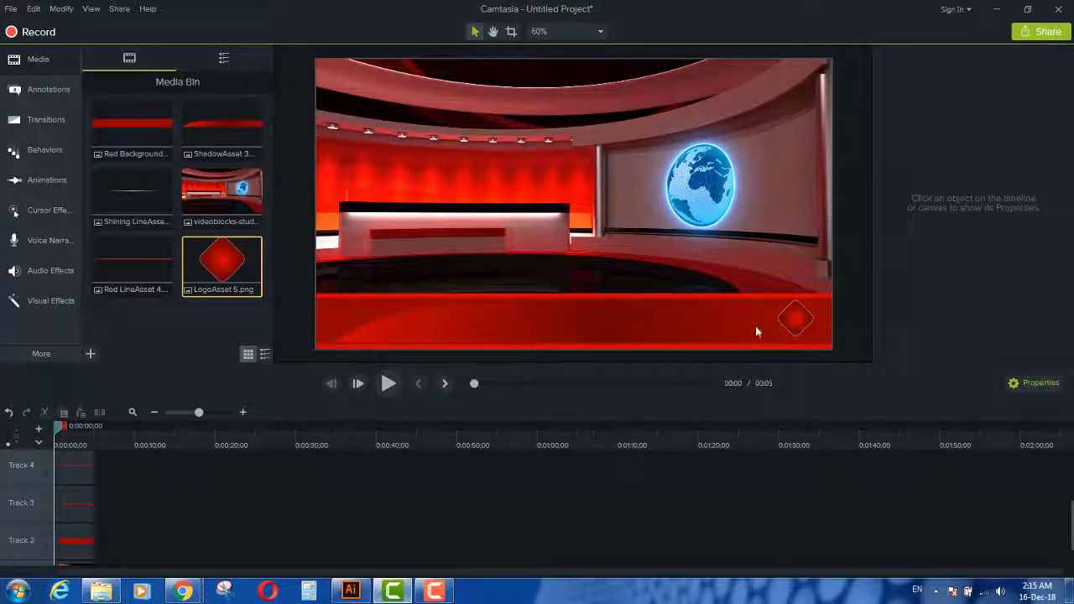
Place two copies of the Shining Line image, one on the upper red line and one on the lower red line.
left_click_drag(133, 195, 593, 301)
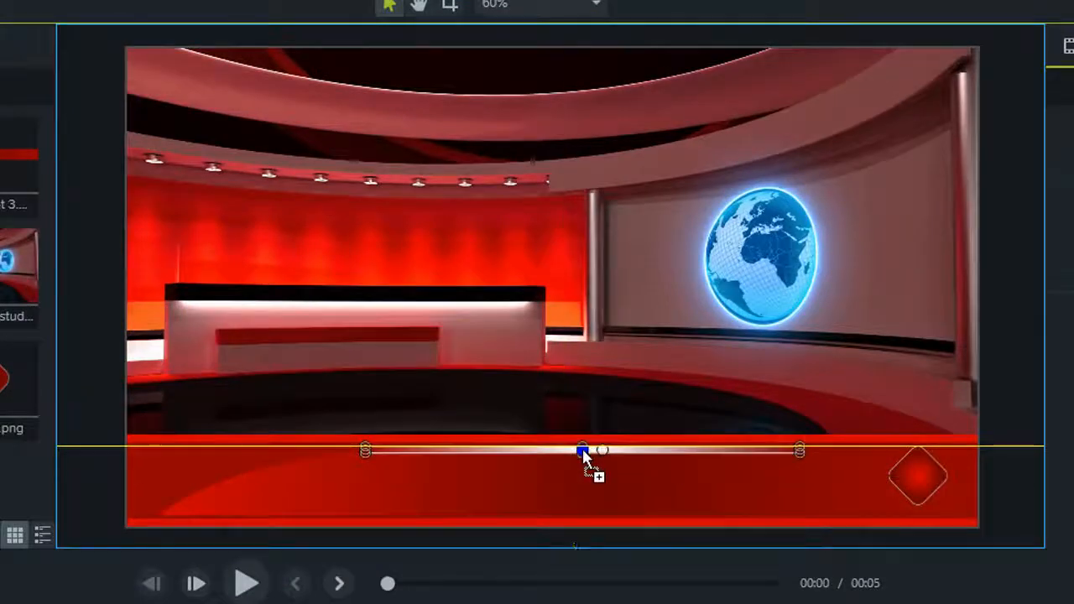
left_click_drag(584, 451, 586, 440)
key("Escape")
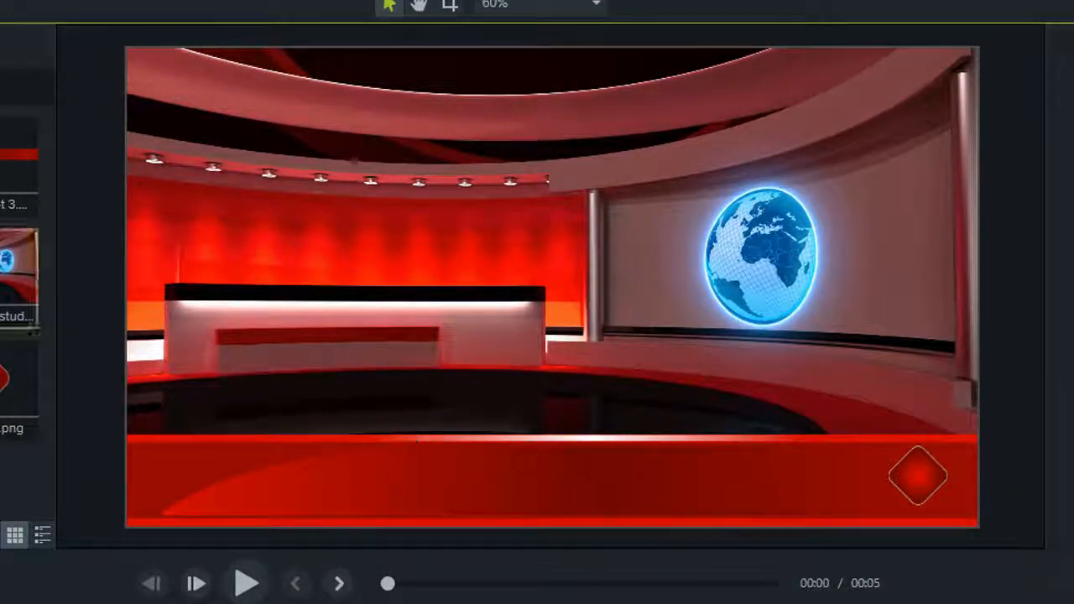
left_click_drag(0, 377, 344, 521)
key("Escape")
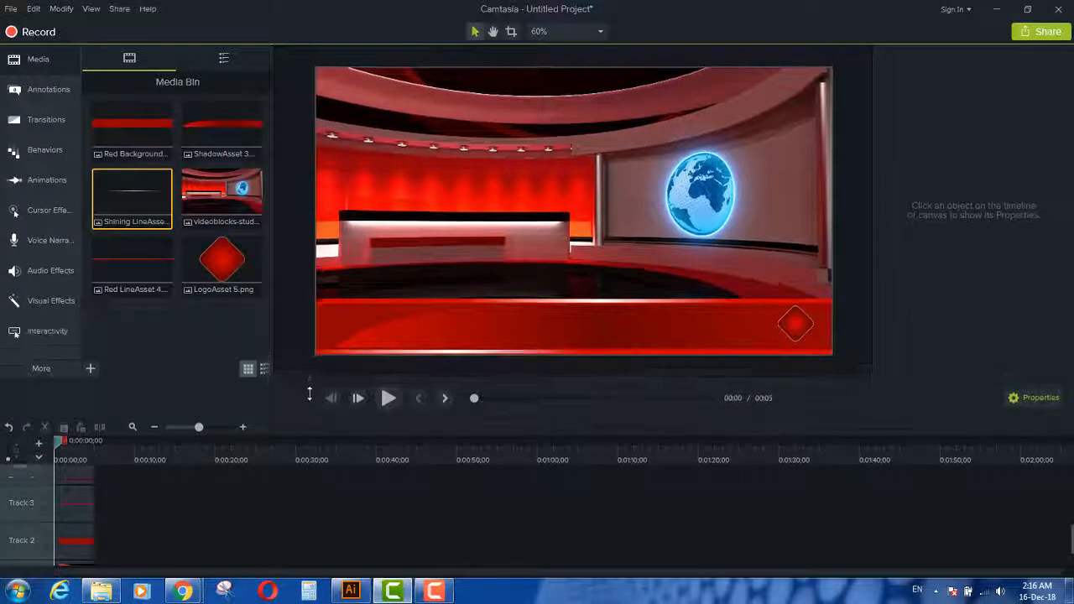
Move the upper shining line horizontally off the right side of the canvas, to about X 999, Y -227.
left_click_drag(309, 394, 309, 394)
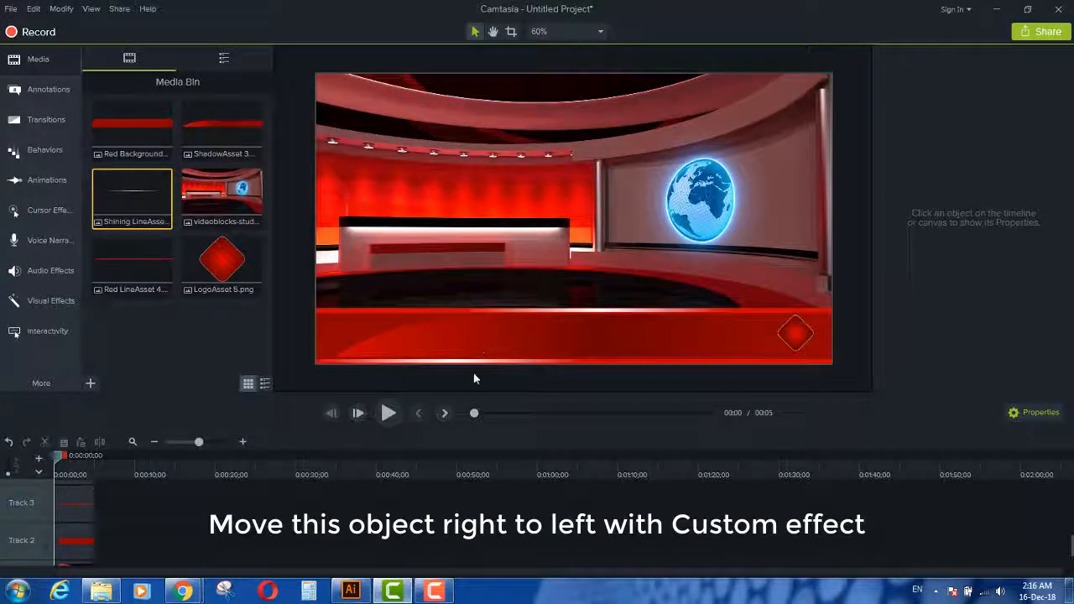
left_click(573, 311)
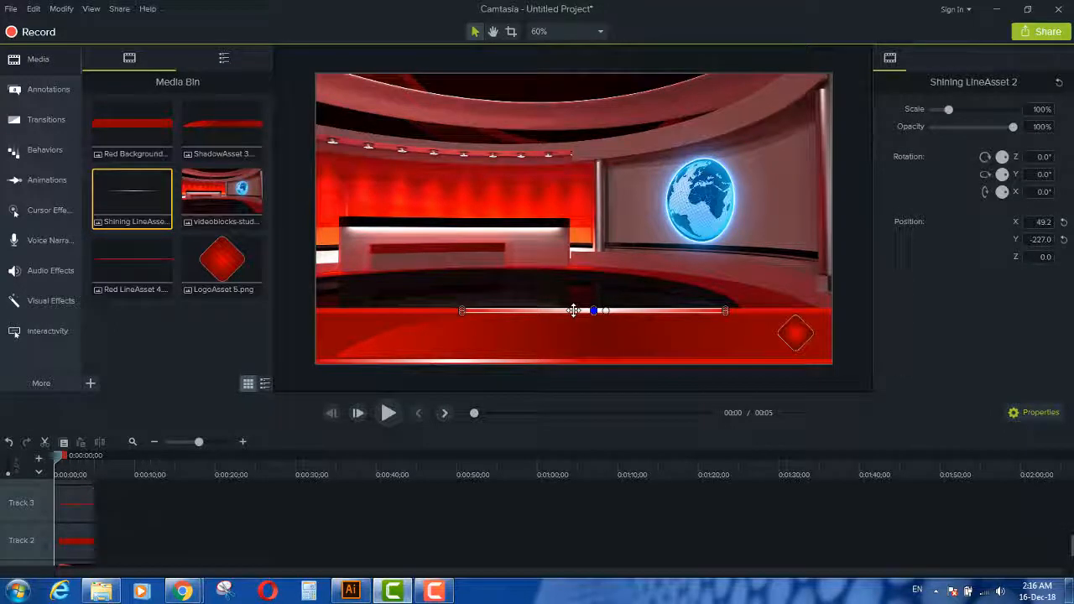
left_click_drag(573, 312, 974, 310)
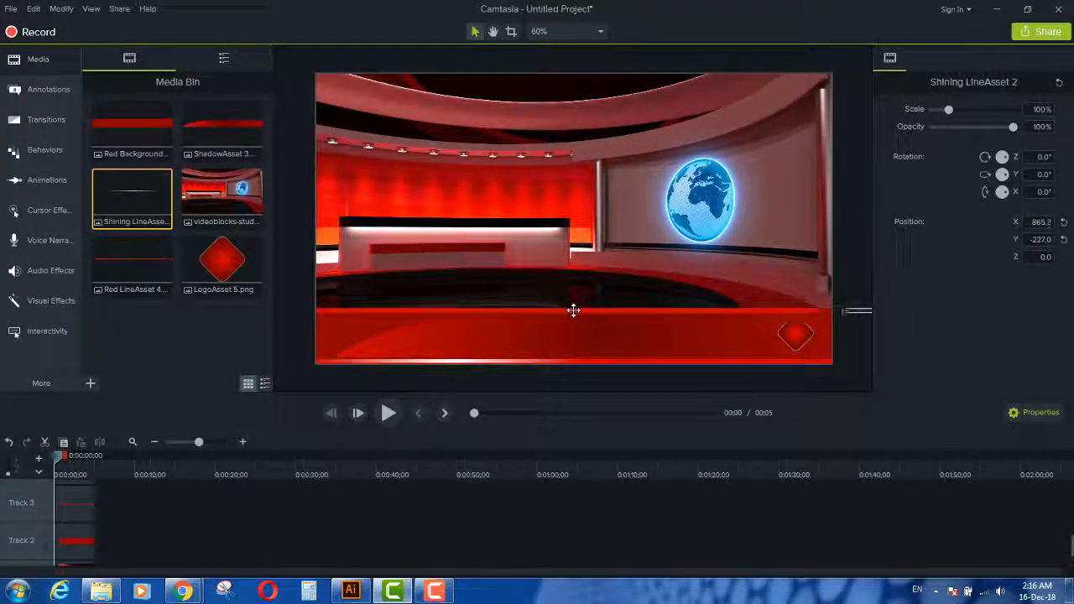
Add a Custom animation to the start of the upper shining line's clip on Track 7.
scroll(169, 520, "up", 3)
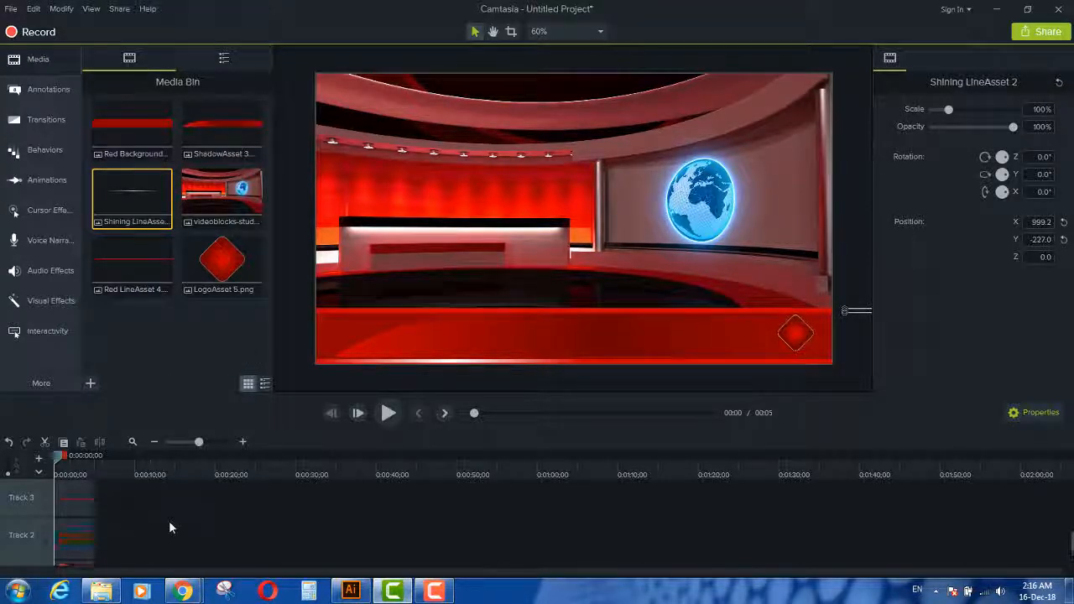
scroll(219, 523, "up", 2)
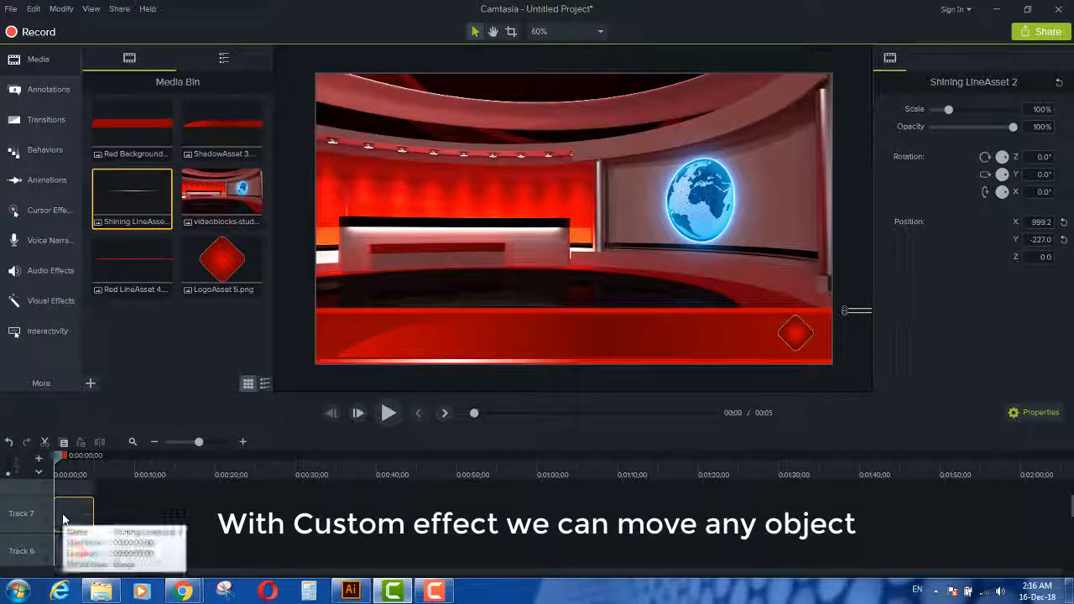
left_click(40, 190)
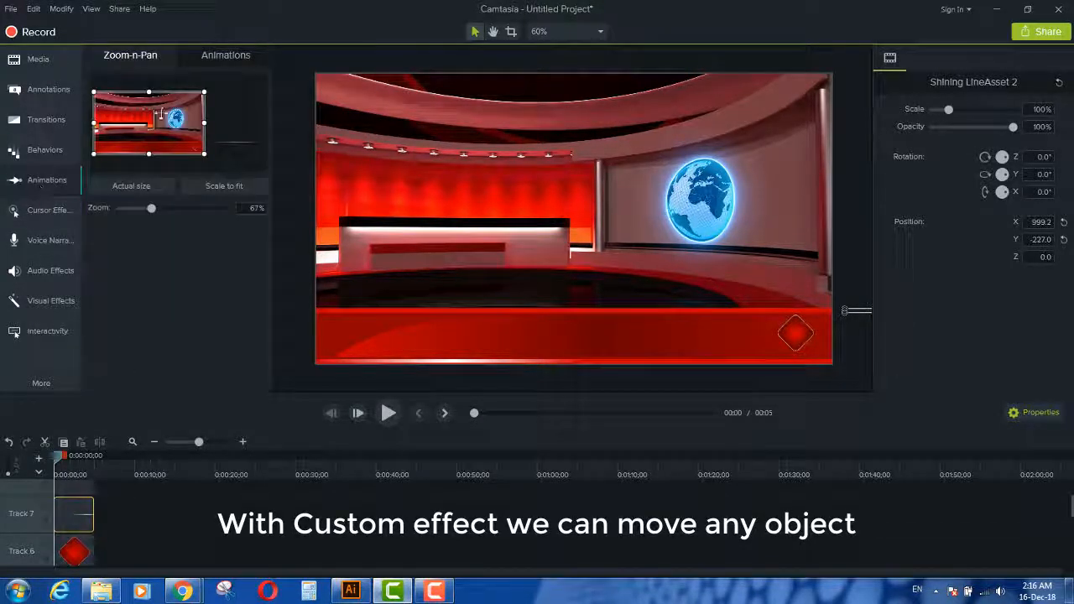
left_click(224, 62)
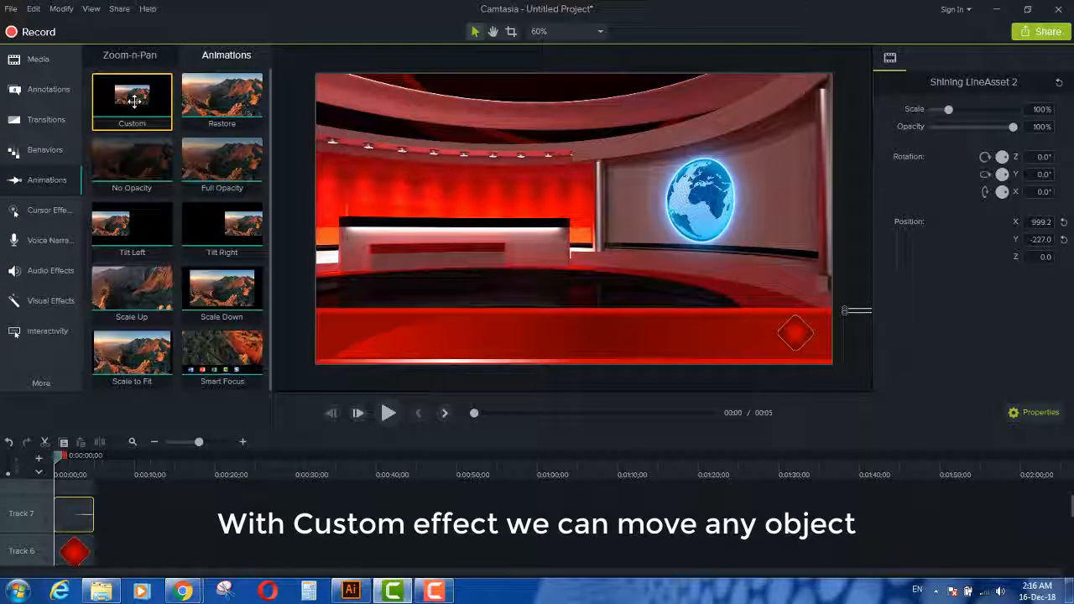
left_click_drag(134, 101, 68, 517)
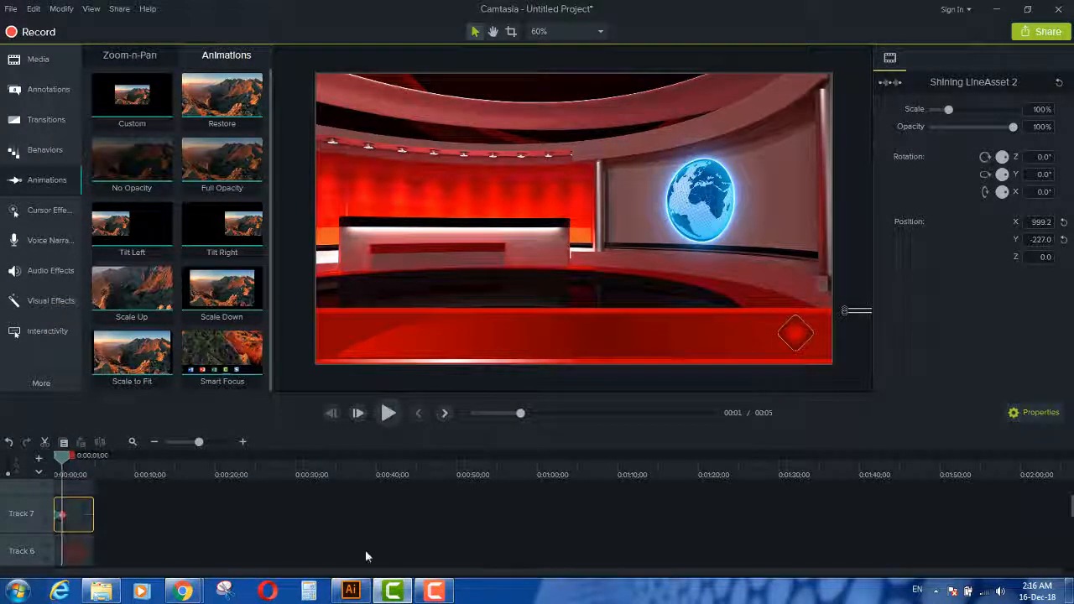
Move the upper shining line horizontally off the left side of the canvas for its animation's end position, to about X -1000.8, Y -227.
key("Left")
key("Left")
key("Left")
key("Left")
key("Left")
key("Left")
key("Left")
key("Left")
key("Left")
key("Left")
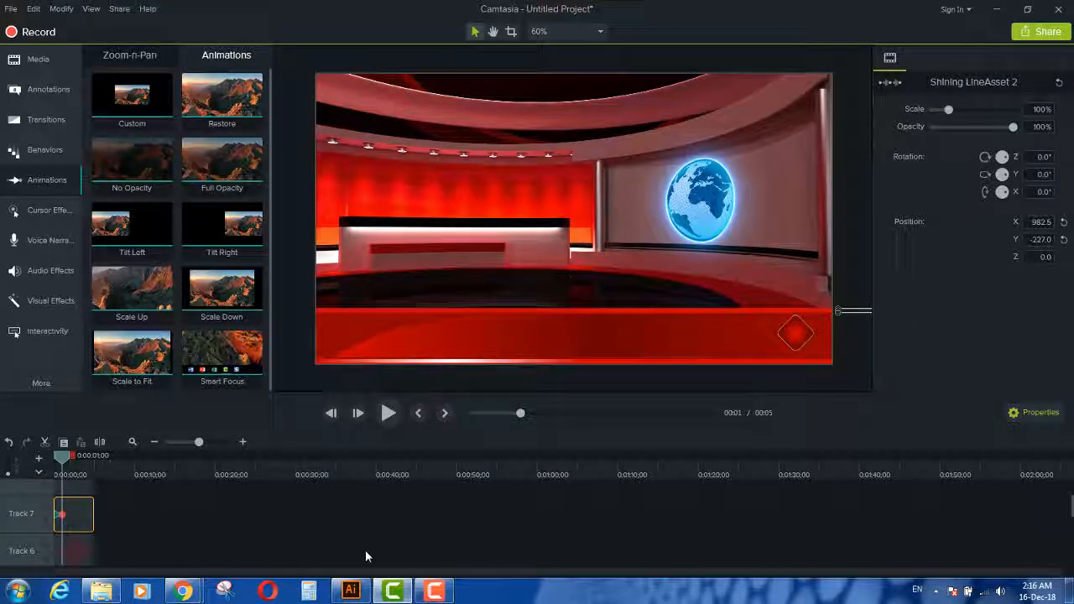
key("Left")
key("Left")
key("Left")
key("Left")
key("Left")
key("Left")
key("Left")
key("Left")
key("Left")
key("Left")
key("Left")
key("Left")
key("Left")
key("Left")
key("Left")
key("Left")
key("Left")
key("Left")
key("Left")
key("Left")
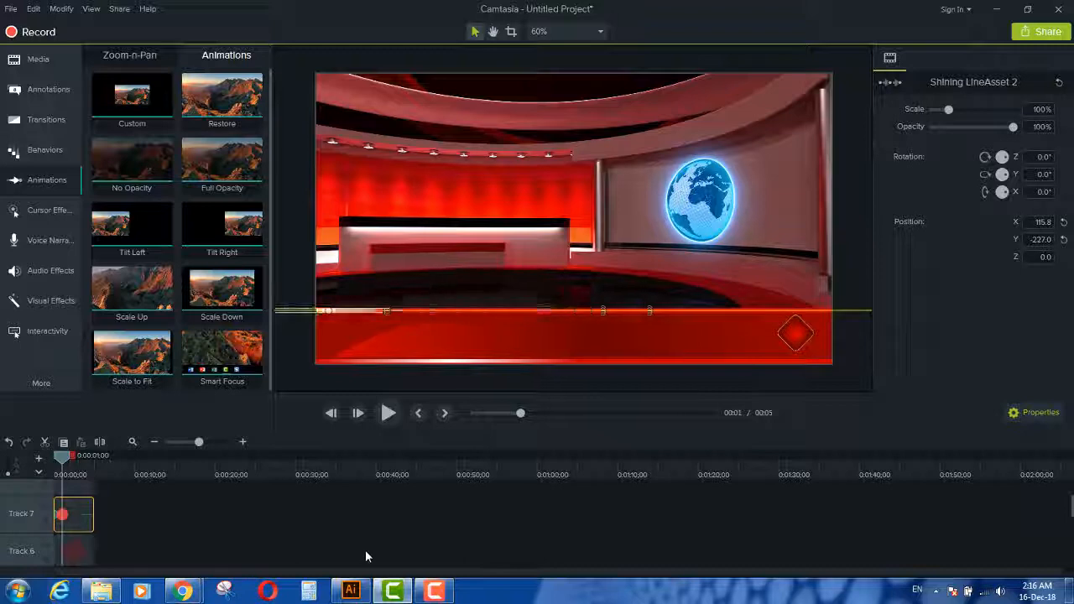
key("Left")
key("Left")
key("Left")
key("Left")
key("Left")
key("Left")
key("Left")
key("Left")
key("Left")
key("Left")
key("Left")
key("Left")
key("Left")
key("Left")
key("Left")
key("Left")
key("Left")
key("Left")
key("Left")
key("Left")
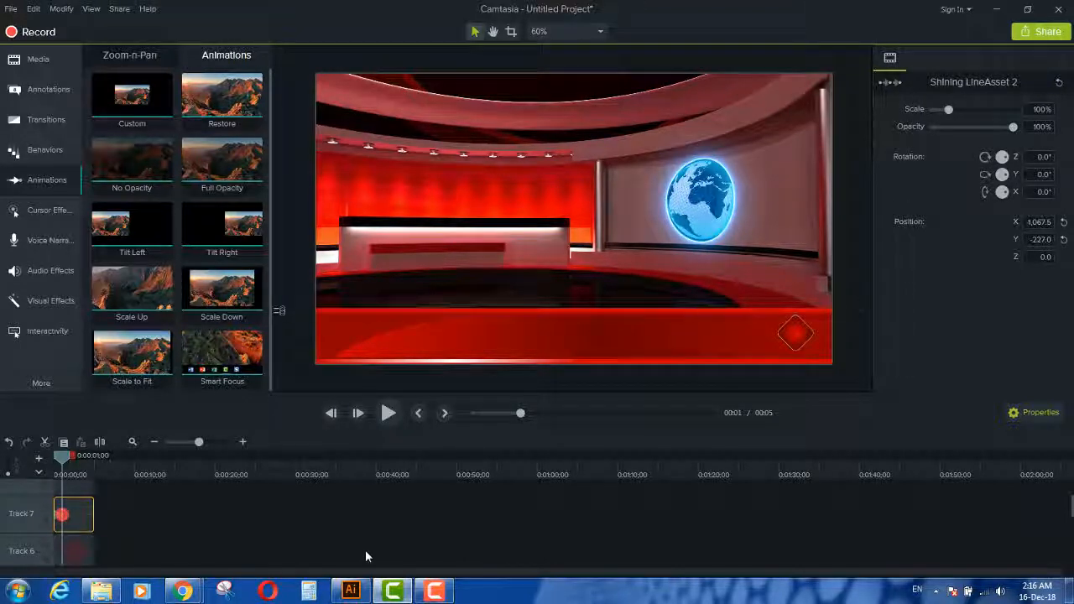
key("Right")
key("Right")
key("Right")
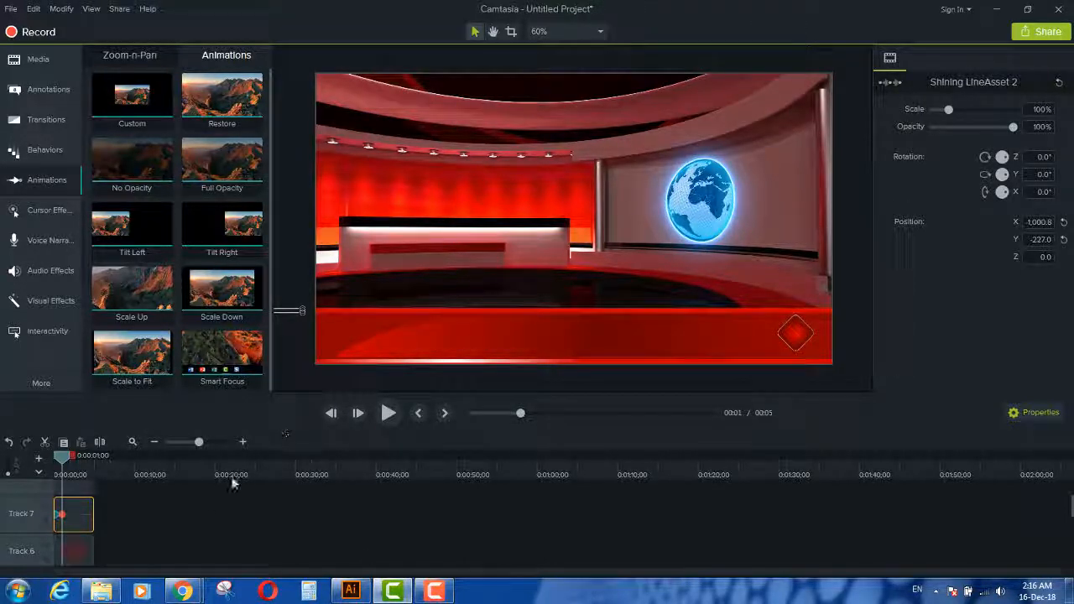
left_click(208, 519)
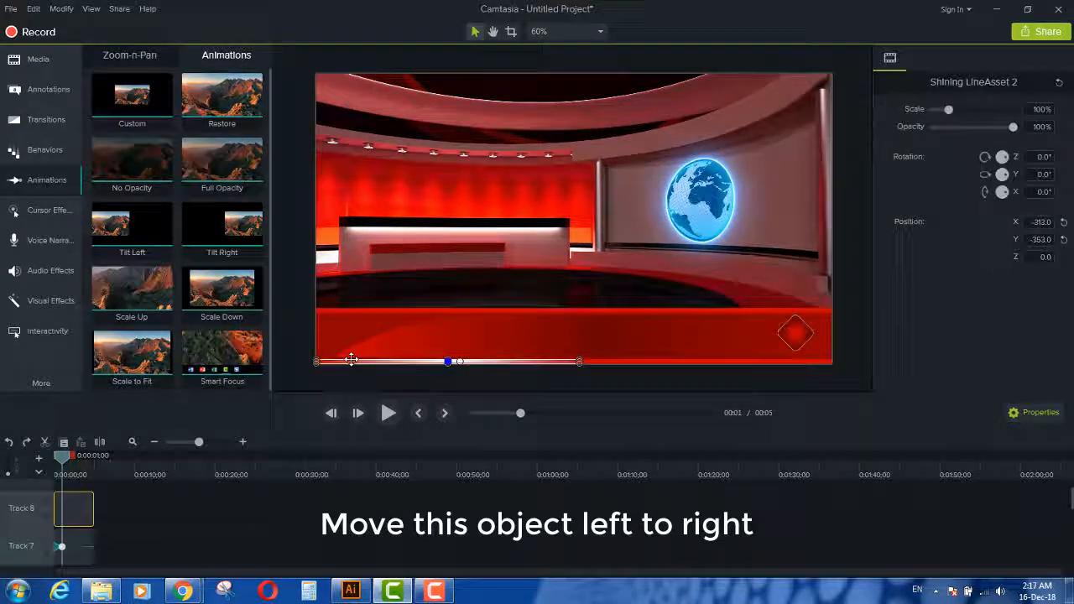
Move the lower shining line horizontally off the left side of the canvas, to about X -974.7, Y -353.
key("Left")
key("Left")
key("Left")
key("Left")
key("Left")
key("Left")
key("Left")
key("Left")
key("Left")
key("Left")
key("Left")
key("Left")
key("Left")
key("Left")
key("Left")
key("Left")
key("Left")
key("Left")
key("Left")
key("Left")
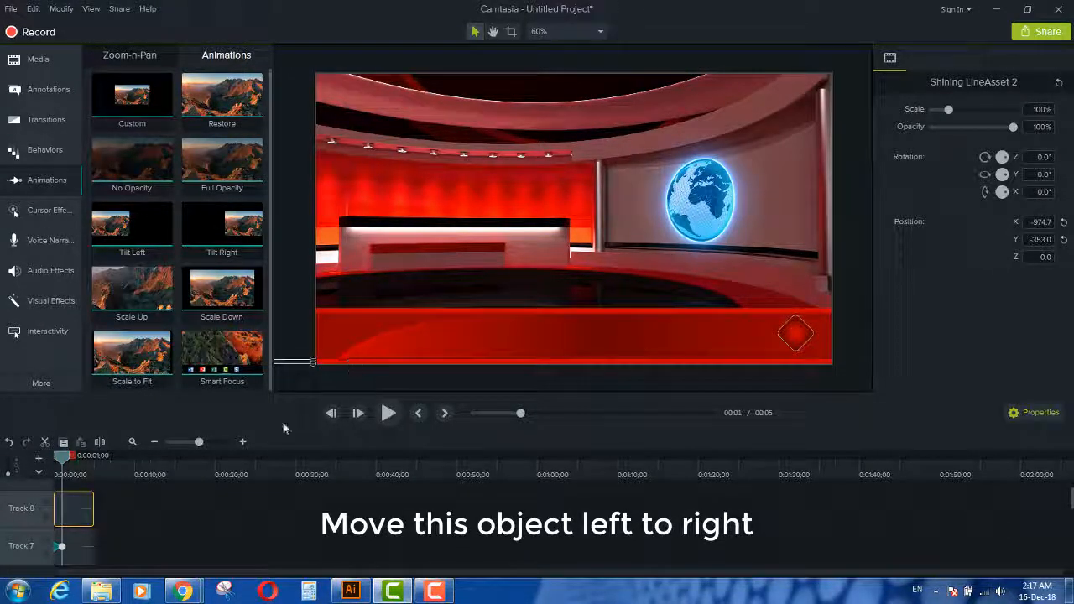
Add a Custom animation to the start of the Track 8 clip and move the lower shining line off the canvas's right side, about X 1007.
left_click_drag(124, 98, 60, 512)
key("Right")
key("Right")
key("Right")
key("Right")
key("Right")
key("Right")
key("Right")
key("Right")
key("Right")
key("Right")
key("Right")
key("Right")
key("Right")
key("Right")
key("Right")
key("Right")
key("Right")
key("Right")
key("Right")
key("Right")
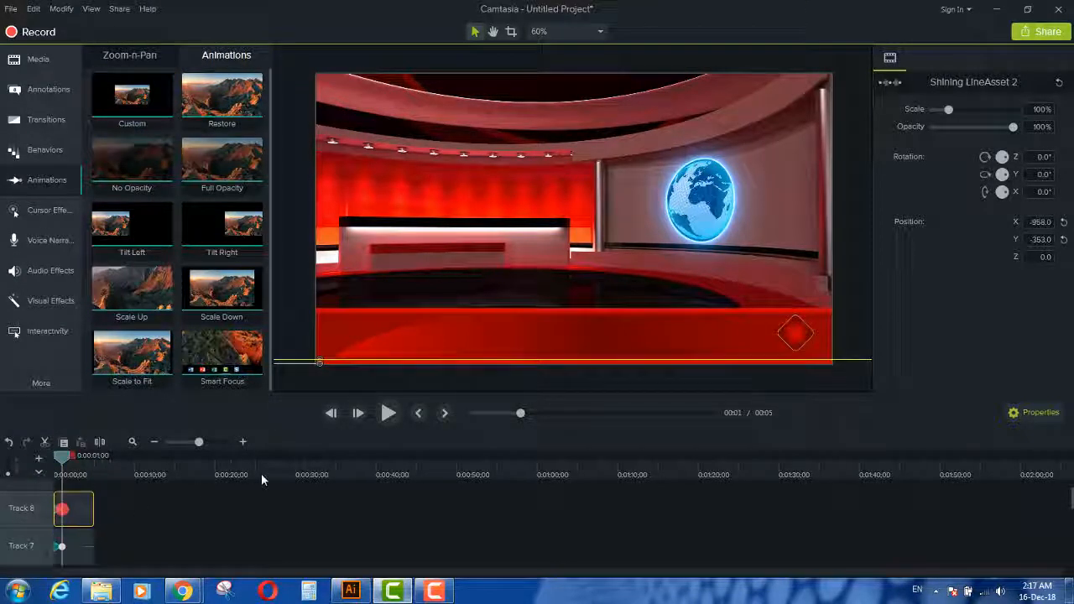
key("Right")
key("Right")
key("Right")
key("Right")
key("Right")
key("Right")
key("Right")
key("Right")
key("Right")
key("Right")
key("Right")
key("Right")
key("Right")
key("Right")
key("Right")
key("Right")
key("Right")
key("Right")
key("Right")
key("Right")
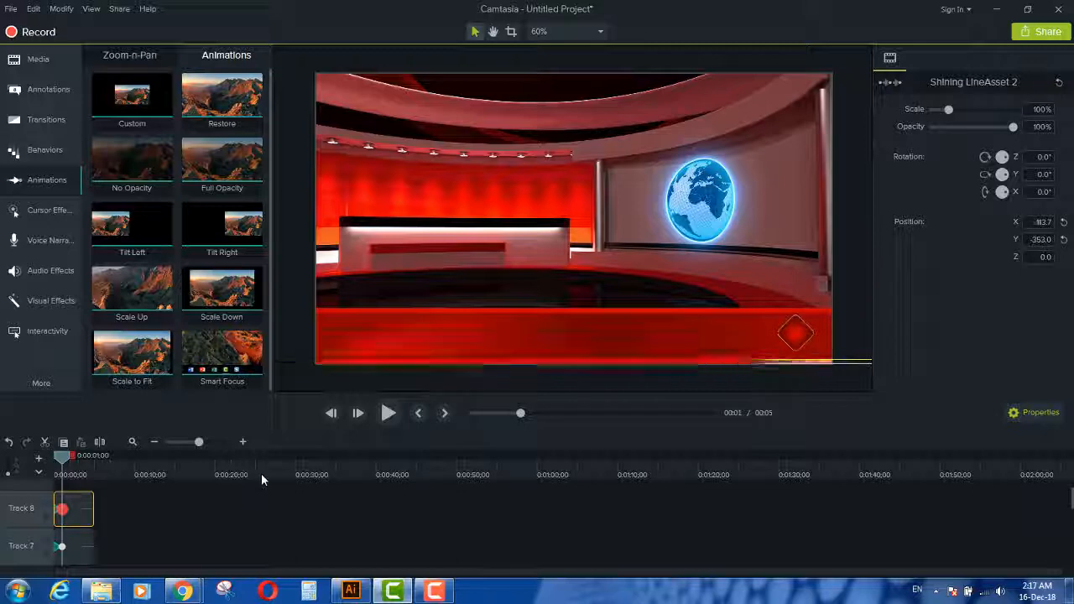
key("Right")
key("Right")
key("Right")
key("Right")
key("Right")
key("Right")
key("Right")
key("Right")
key("Right")
key("Right")
key("Right")
key("Right")
key("Right")
key("Right")
key("Right")
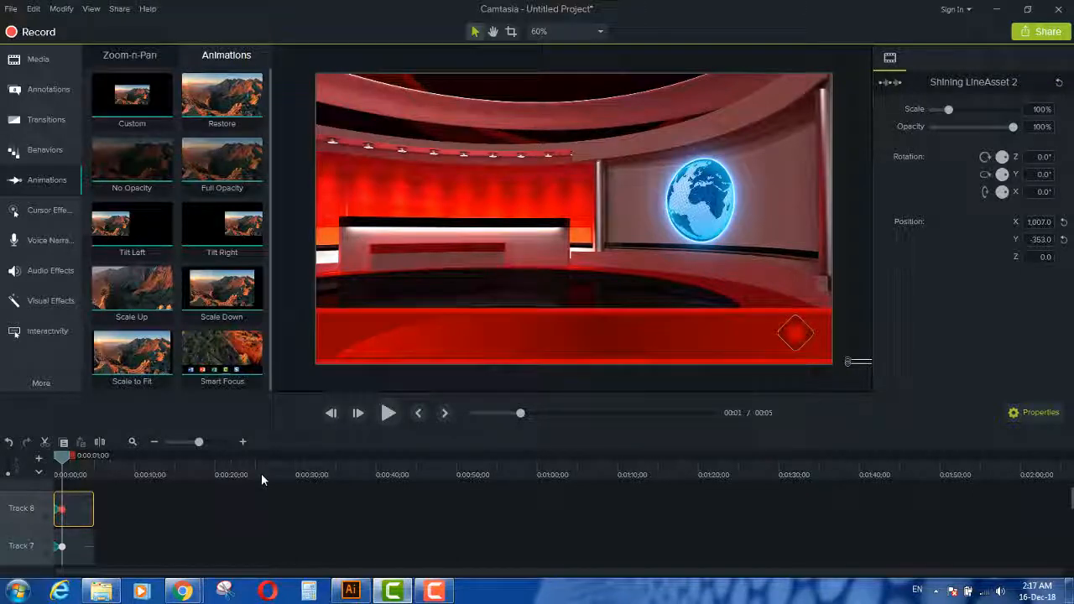
left_click(163, 530)
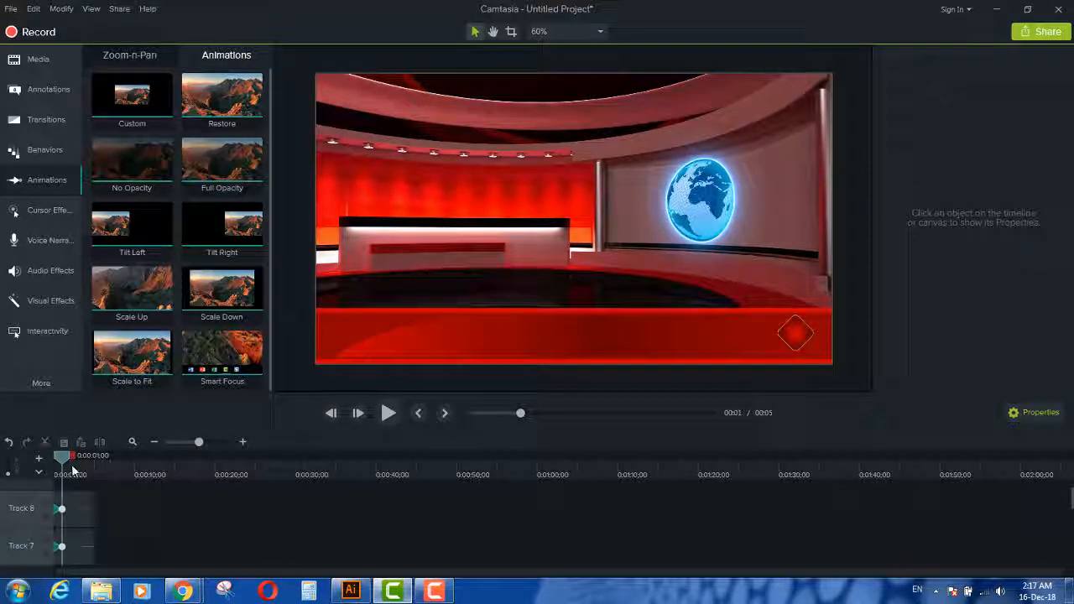
Play the project from the beginning to check how both shining lines move.
left_click_drag(67, 464, 56, 460)
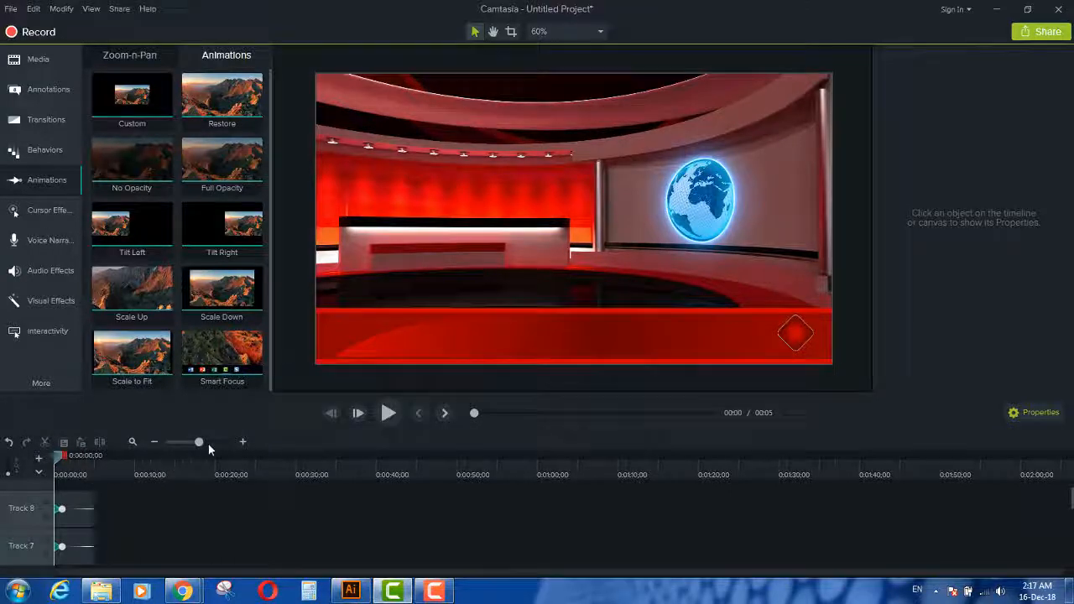
left_click_drag(208, 444, 213, 447)
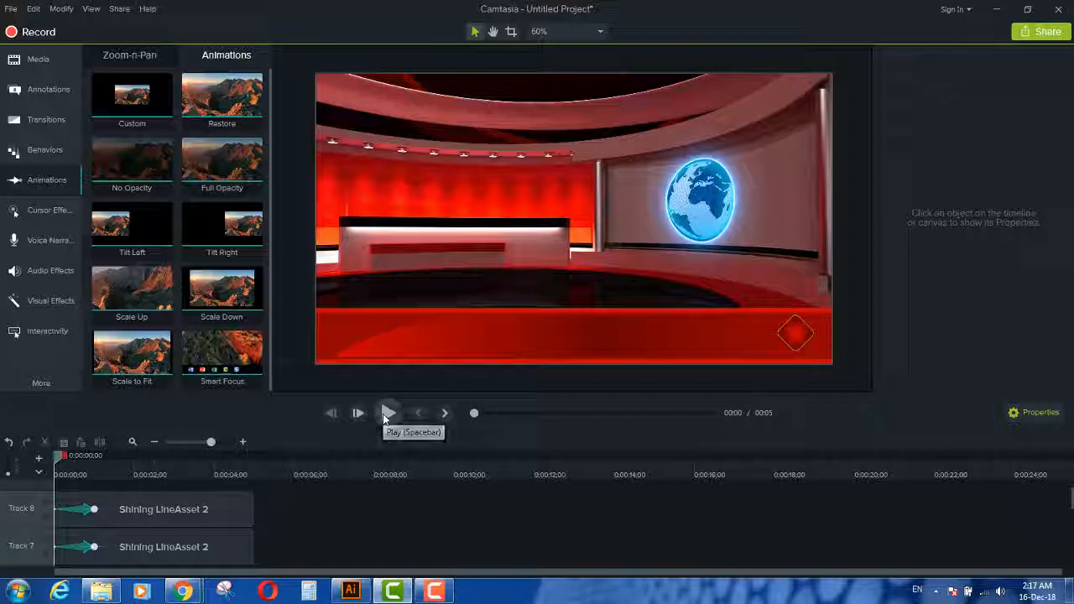
left_click(388, 414)
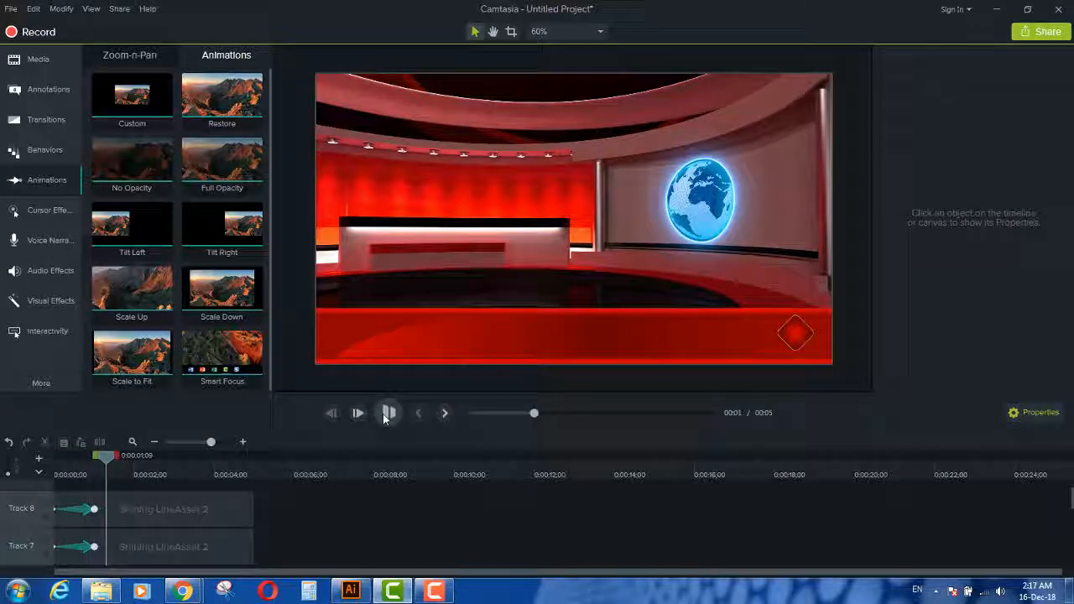
Extend the animations on Tracks 8 and 7 to end at about 0:00:03;11 and play them back from the start.
left_click_drag(95, 508, 192, 509)
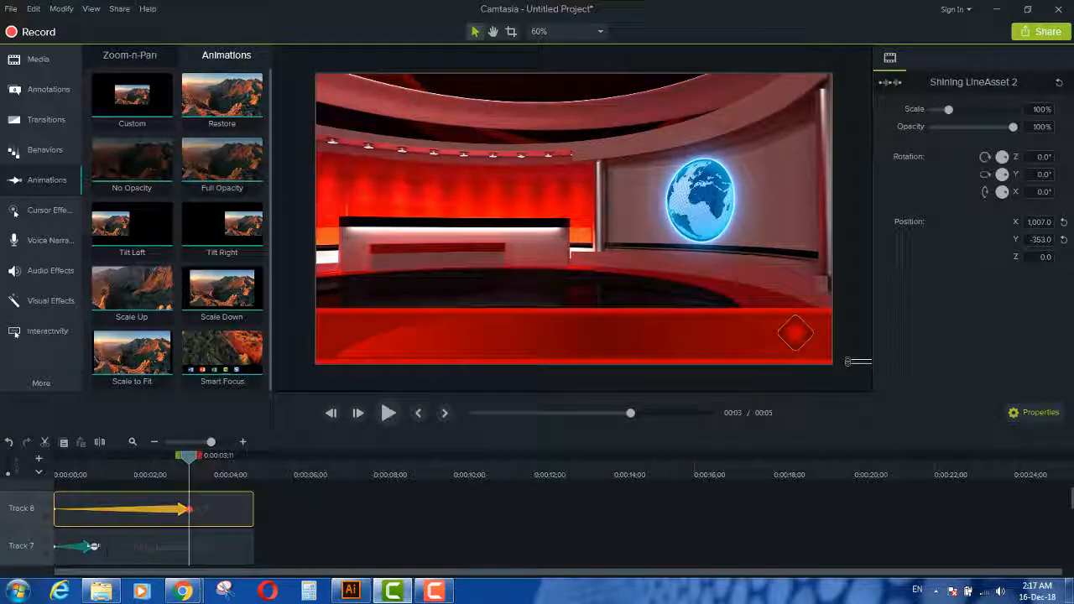
left_click_drag(94, 546, 189, 546)
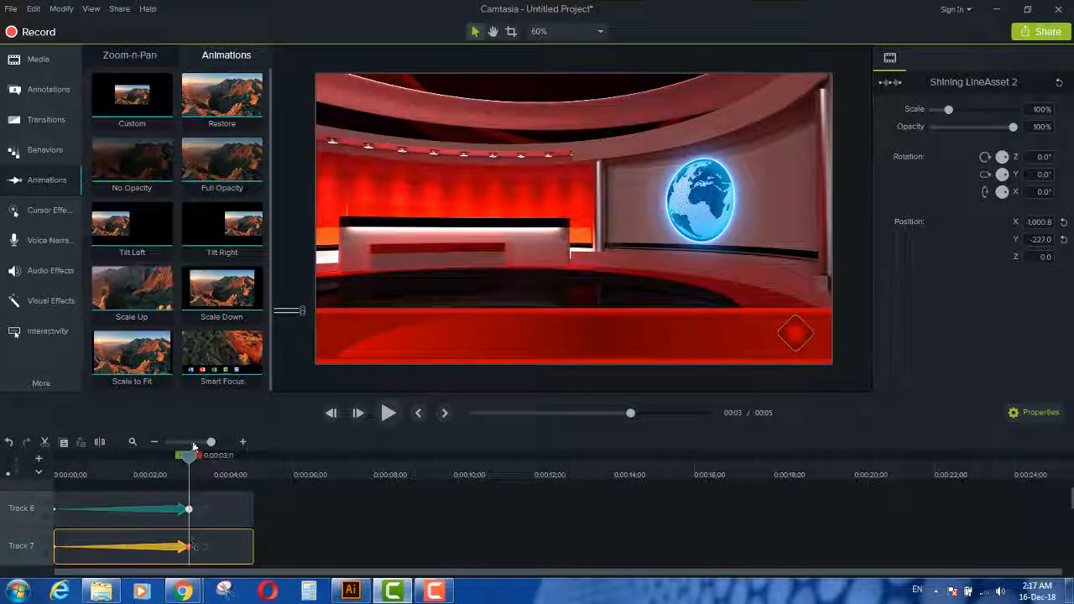
left_click_drag(192, 460, 42, 470)
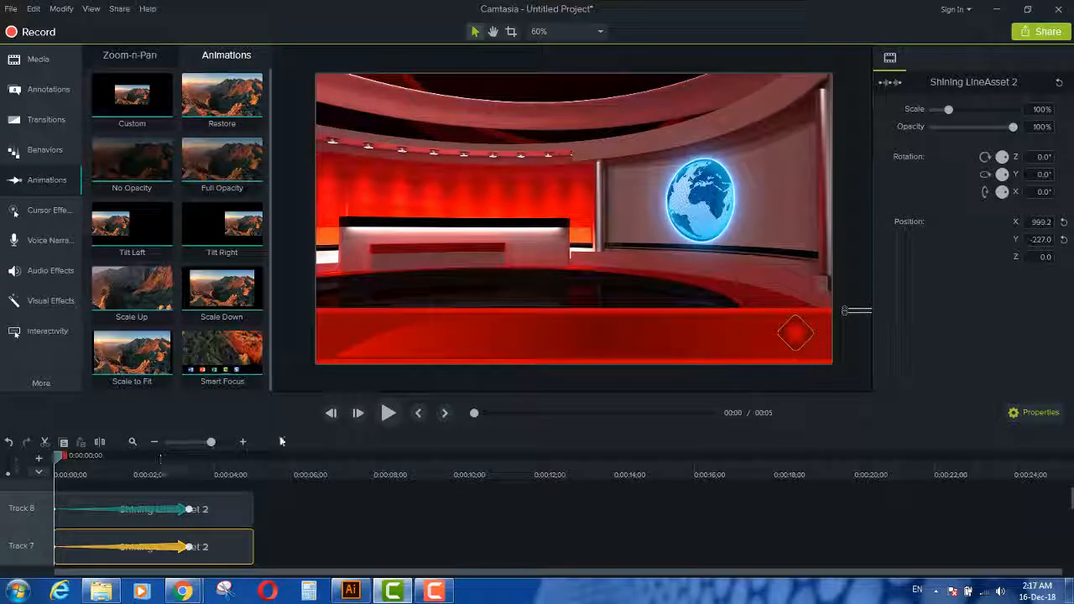
left_click(388, 416)
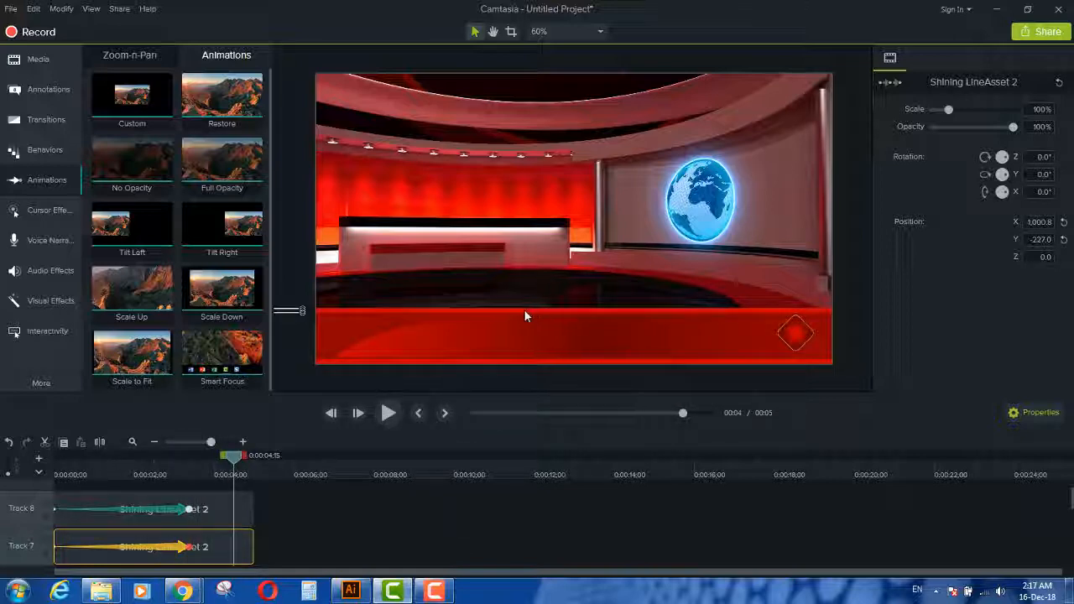
Move the ShadowAsset 3 image horizontally off the left side of the canvas, to about X -1272.7, Y -290.5.
left_click(441, 339)
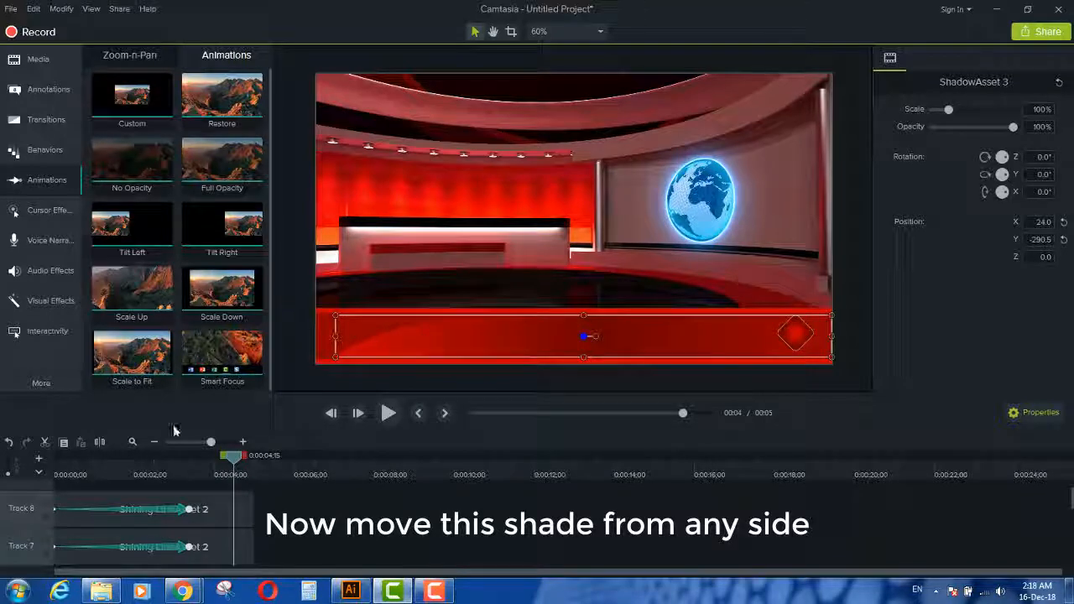
scroll(198, 497, "down", 3)
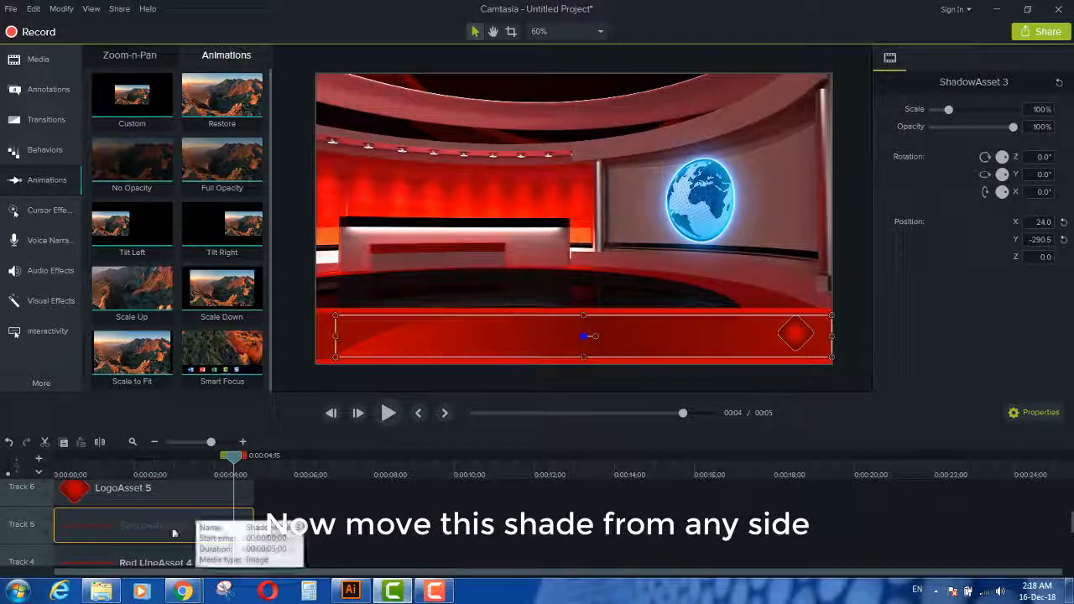
left_click_drag(417, 355, 418, 354)
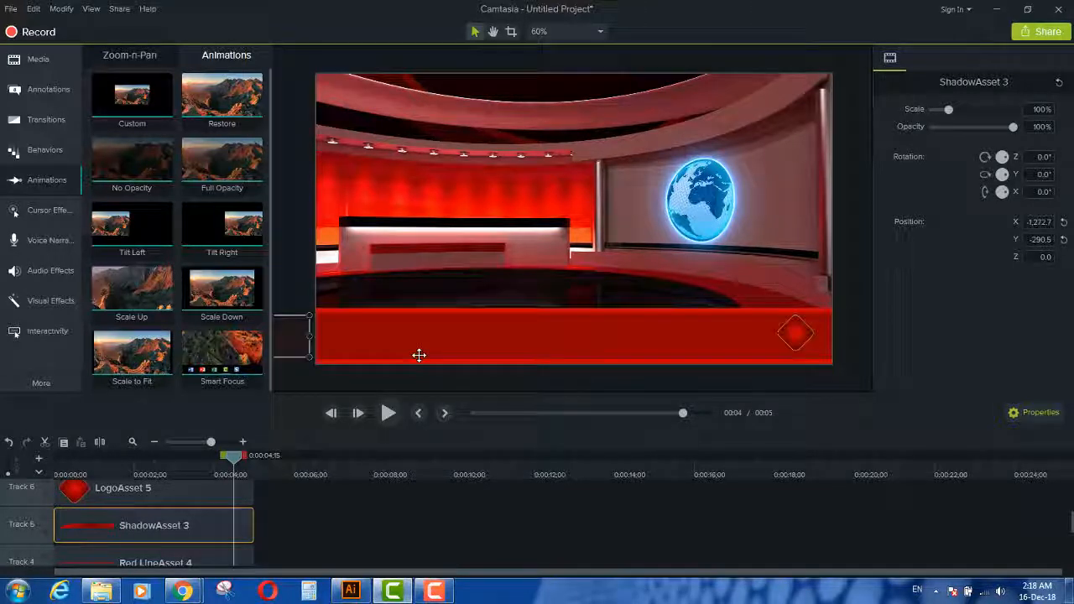
Add a Custom animation to the start of the ShadowAsset 3 clip and move the shadow back over the red band, about X 12.3.
left_click_drag(134, 99, 94, 526)
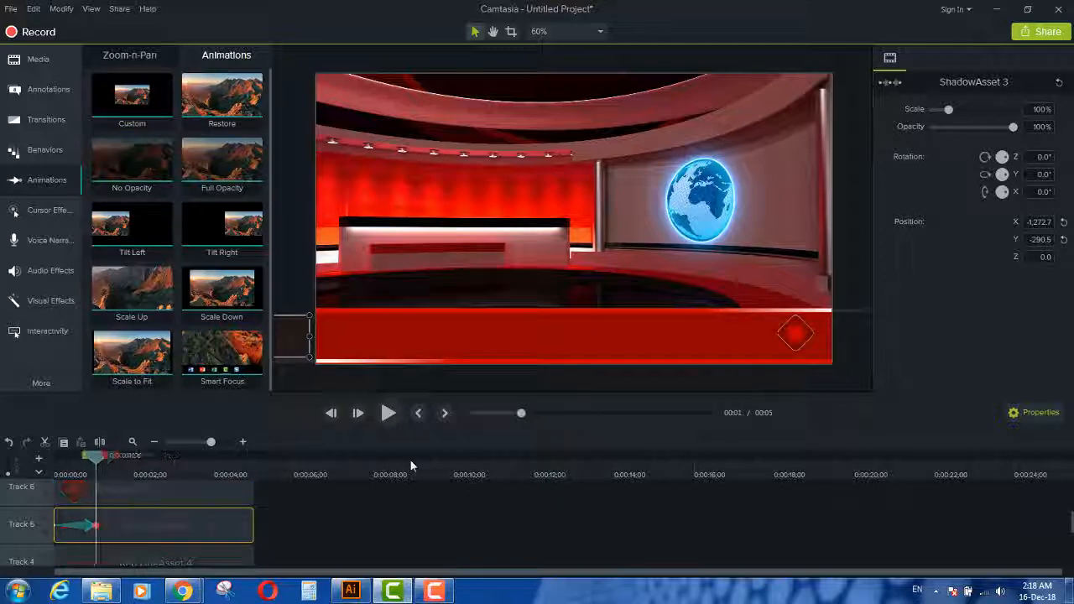
left_click_drag(292, 337, 809, 336)
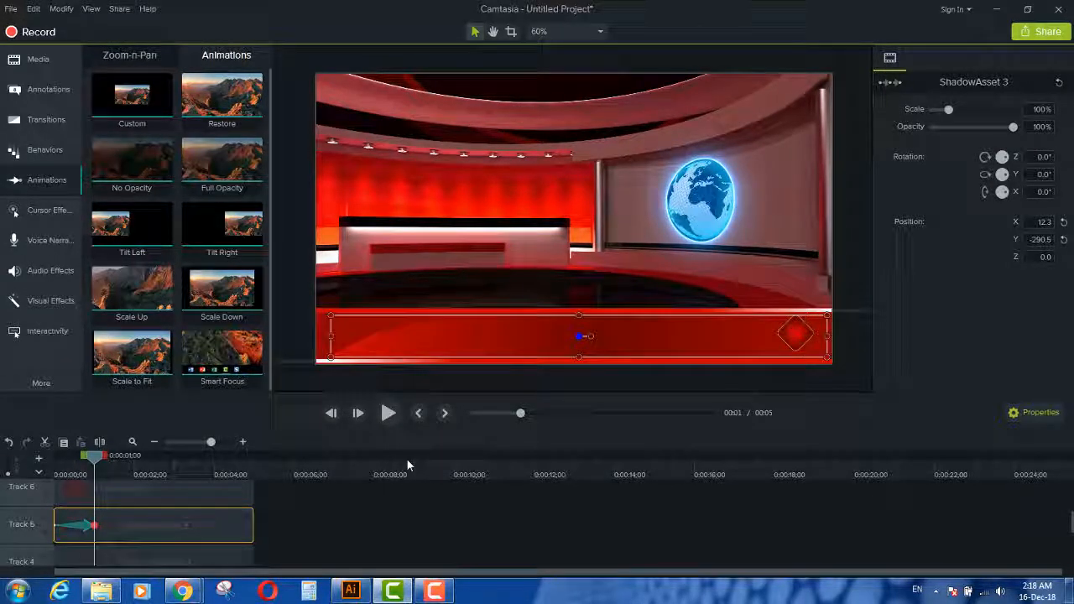
left_click(377, 520)
Enlarge the timeline area and play the project from the beginning to check the shadow's animation.
scroll(378, 520, "down", 2)
left_click_drag(313, 391, 326, 342)
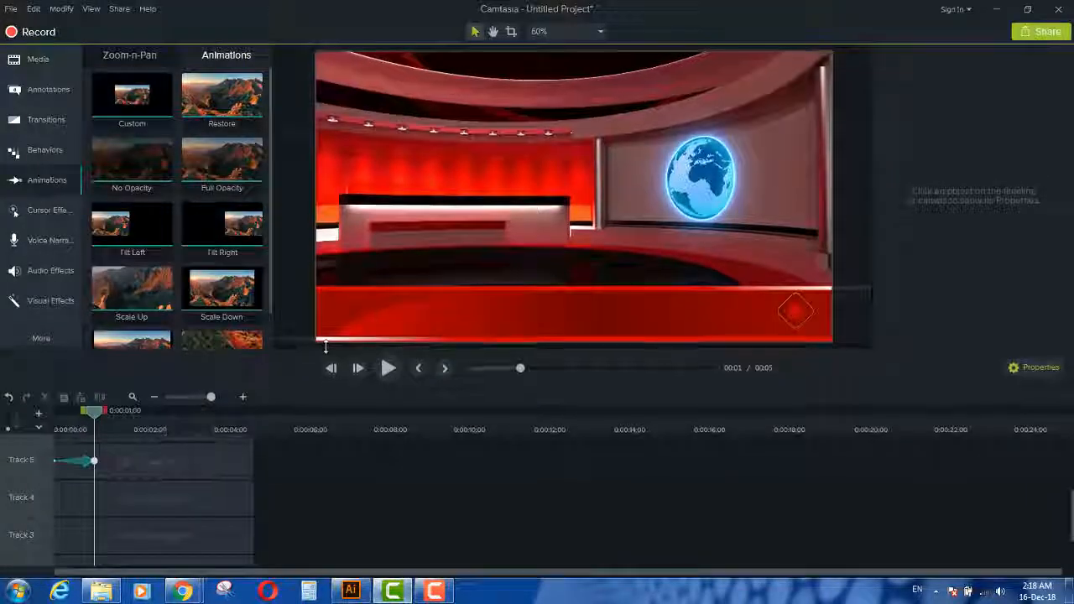
left_click_drag(95, 419, 31, 421)
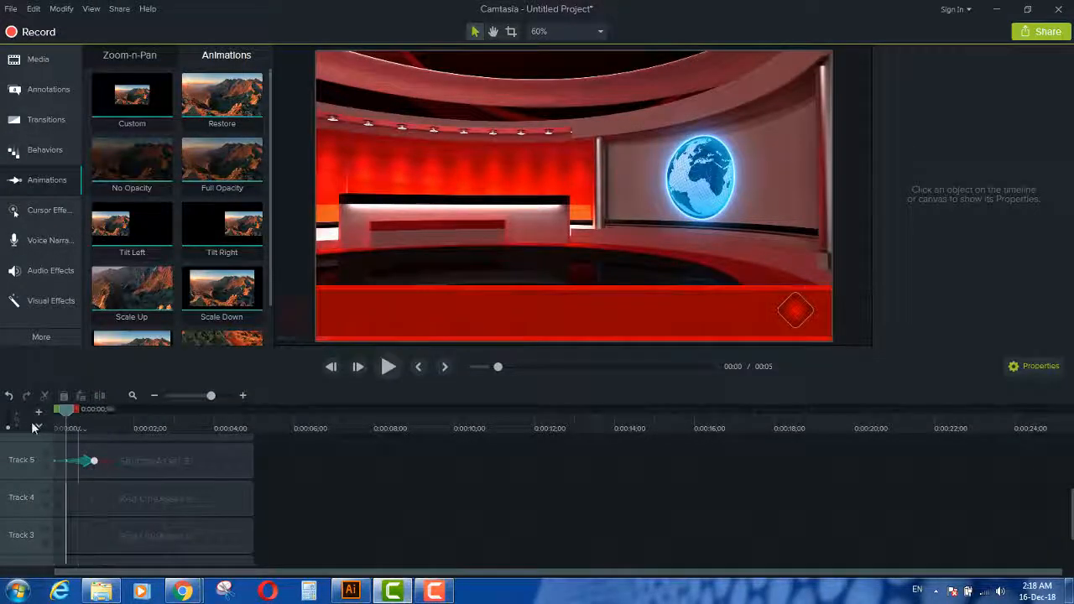
left_click(388, 367)
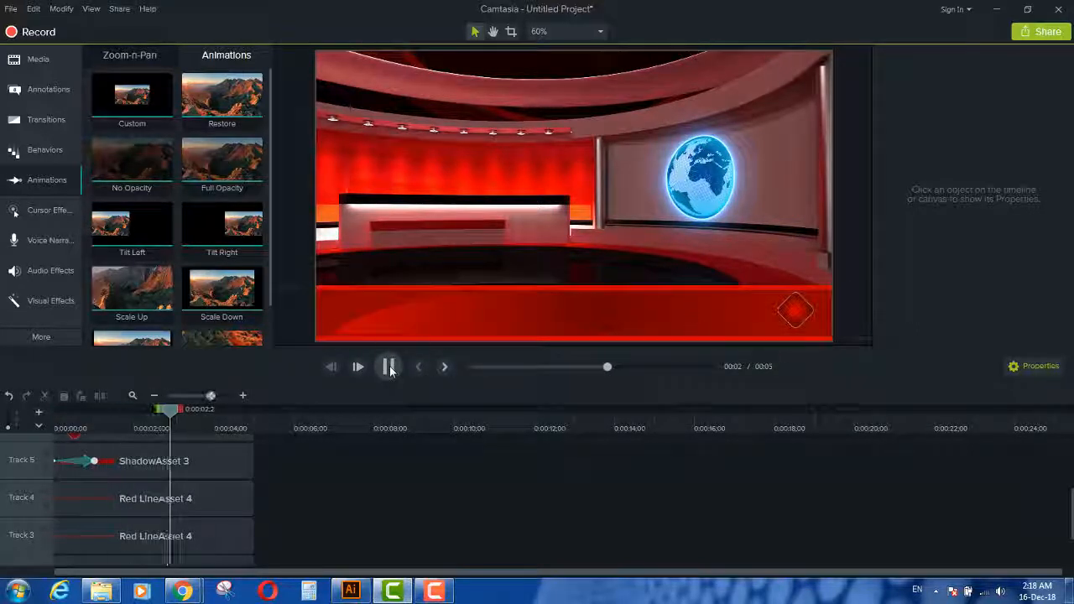
left_click(388, 366)
Add two consecutive Custom animations to the LogoAsset 5 clip, setting Y rotation to 180° in the first and changing it again in the second.
left_click(799, 317)
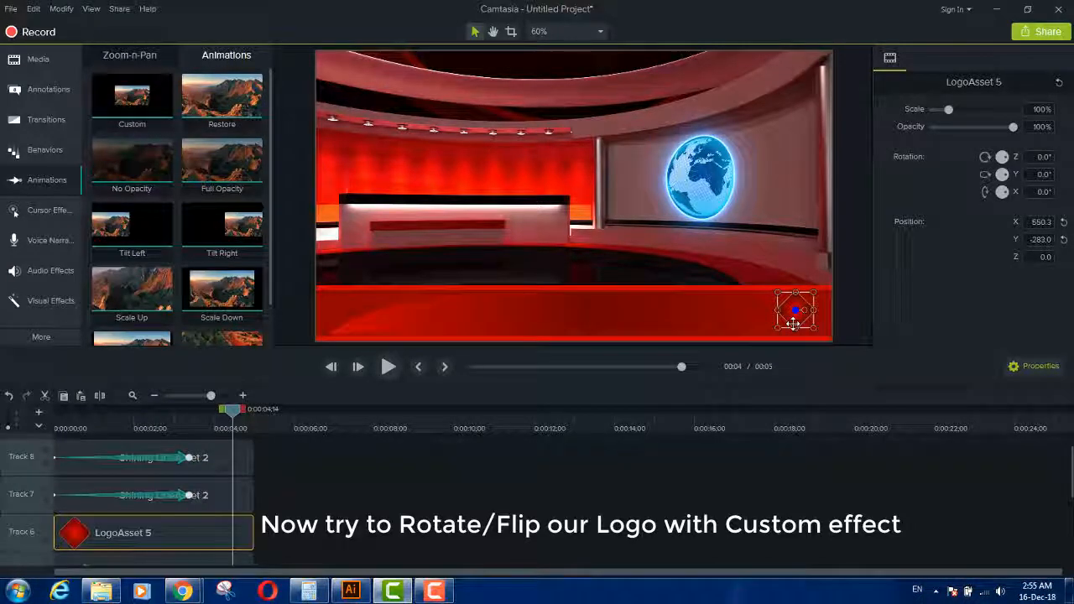
left_click_drag(134, 97, 74, 530)
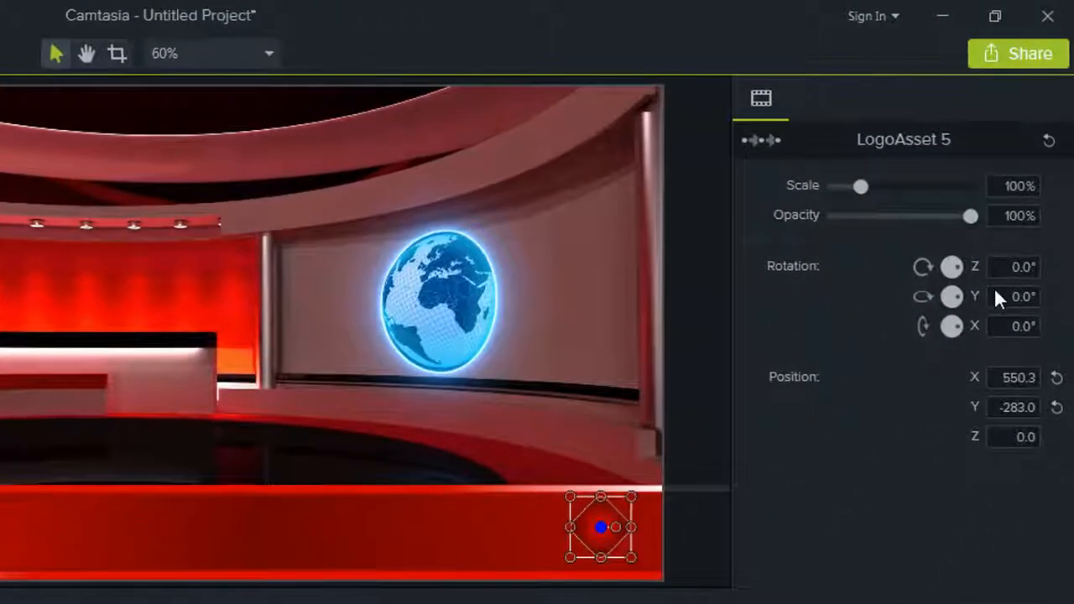
left_click(1040, 214)
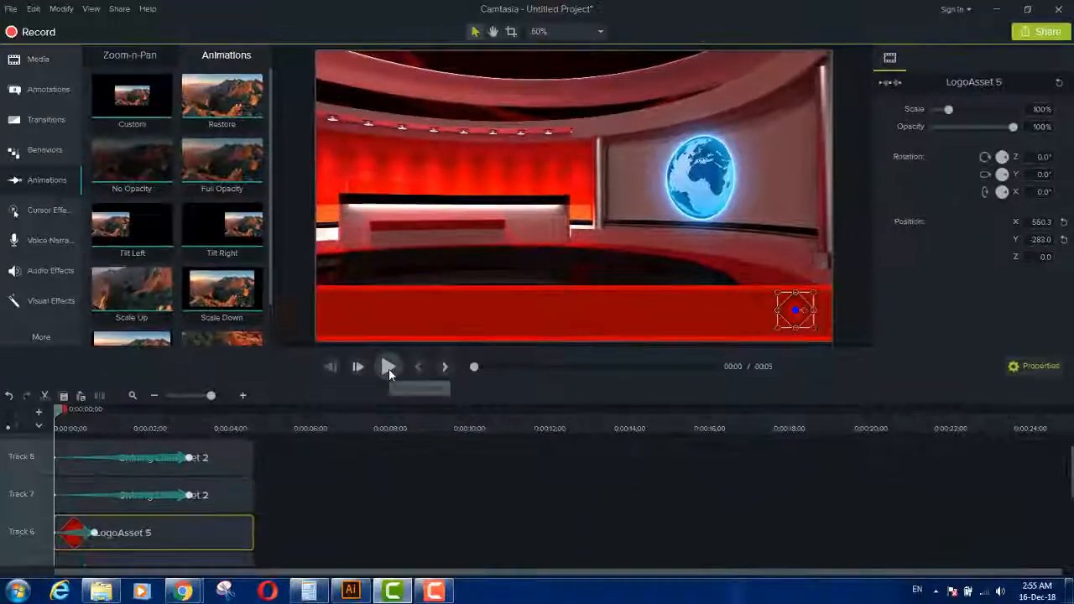
left_click_drag(129, 100, 128, 533)
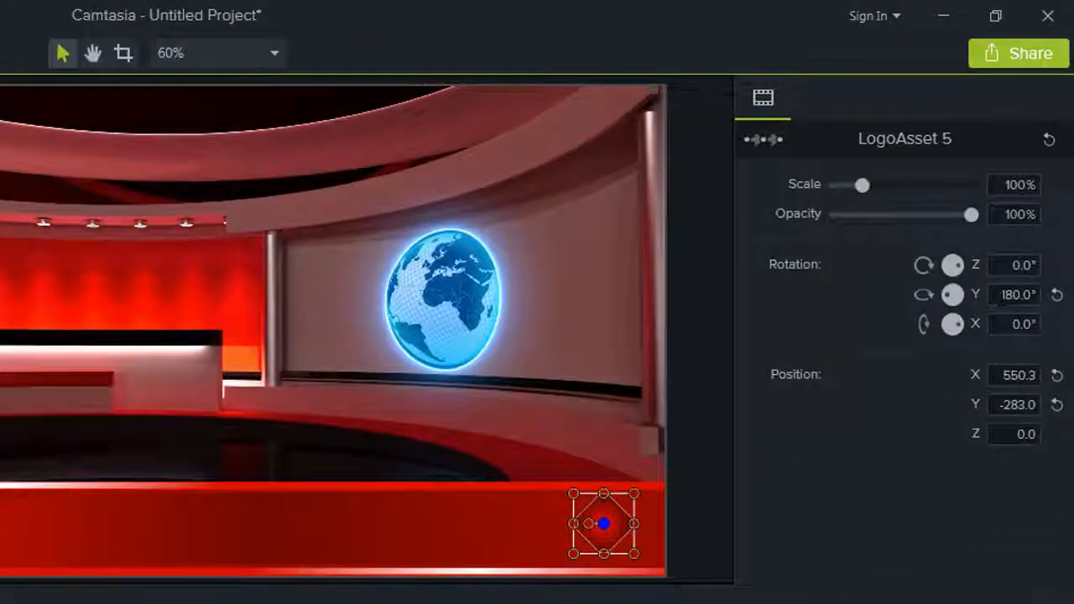
left_click(1052, 174)
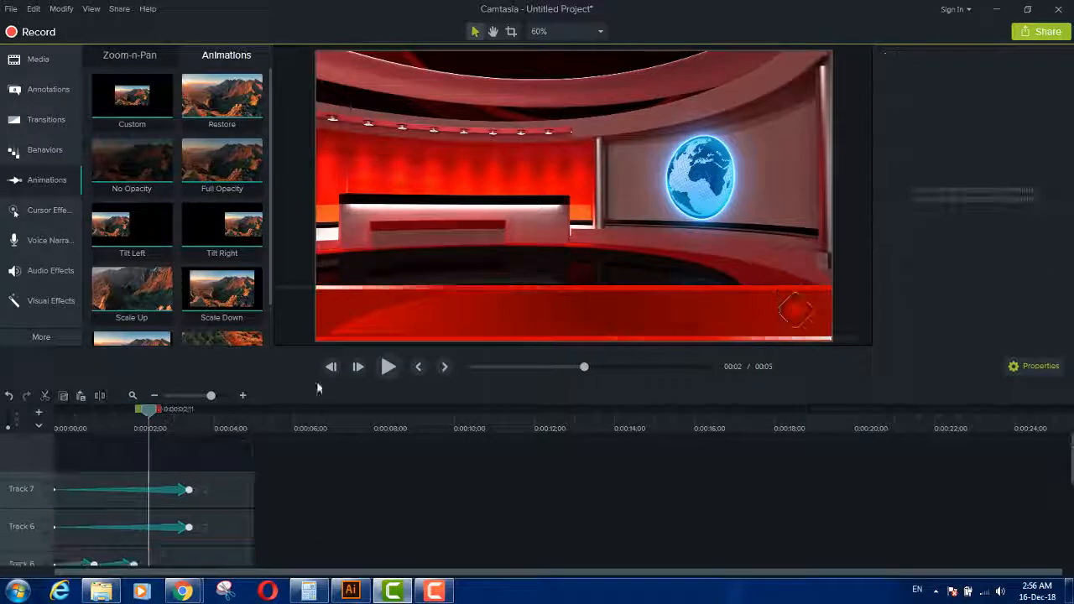
Enlarge the canvas area and play the project from the beginning to check the logo flip with the other animations.
left_click_drag(303, 349, 304, 388)
left_click_drag(152, 456, 32, 471)
left_click(391, 407)
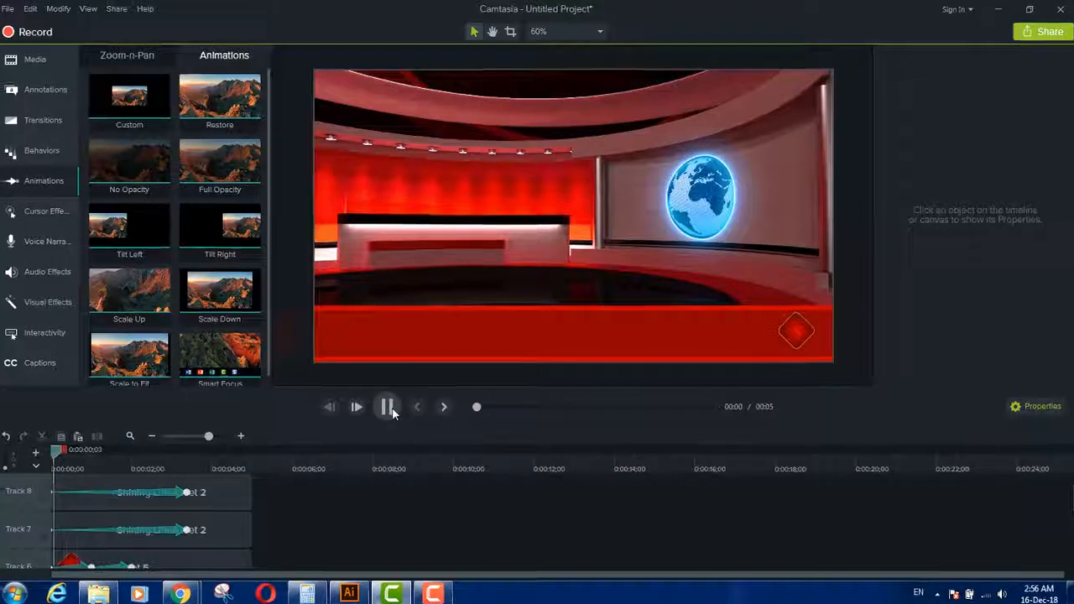